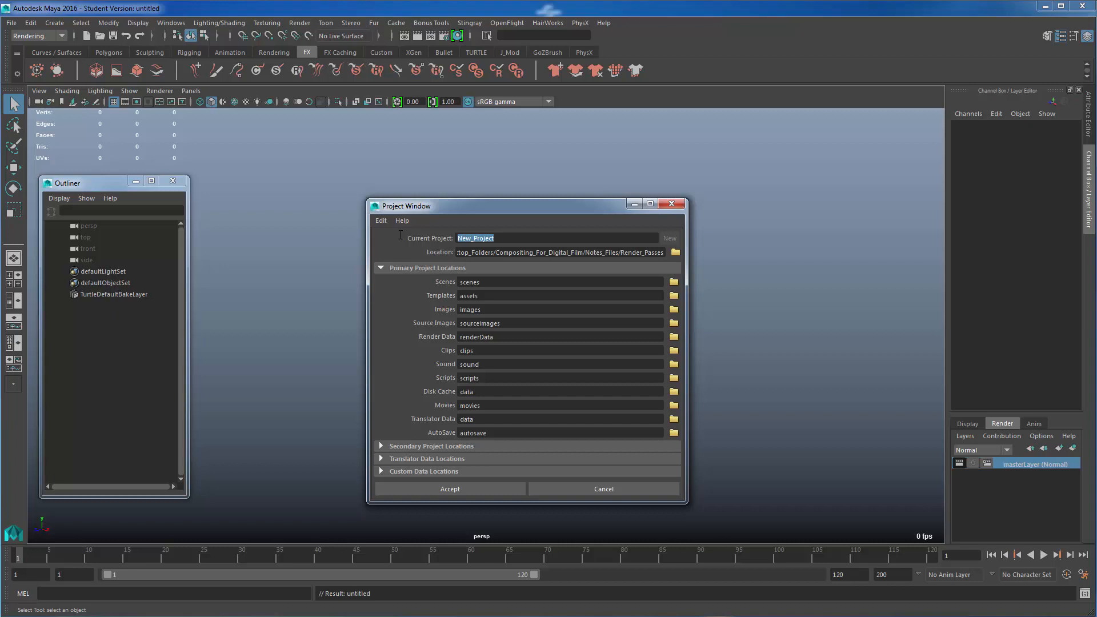
Step: Create a project named Render_Passes_Mila and set it as the current project
type("Render_Passes_Mila")
left_click(483, 488)
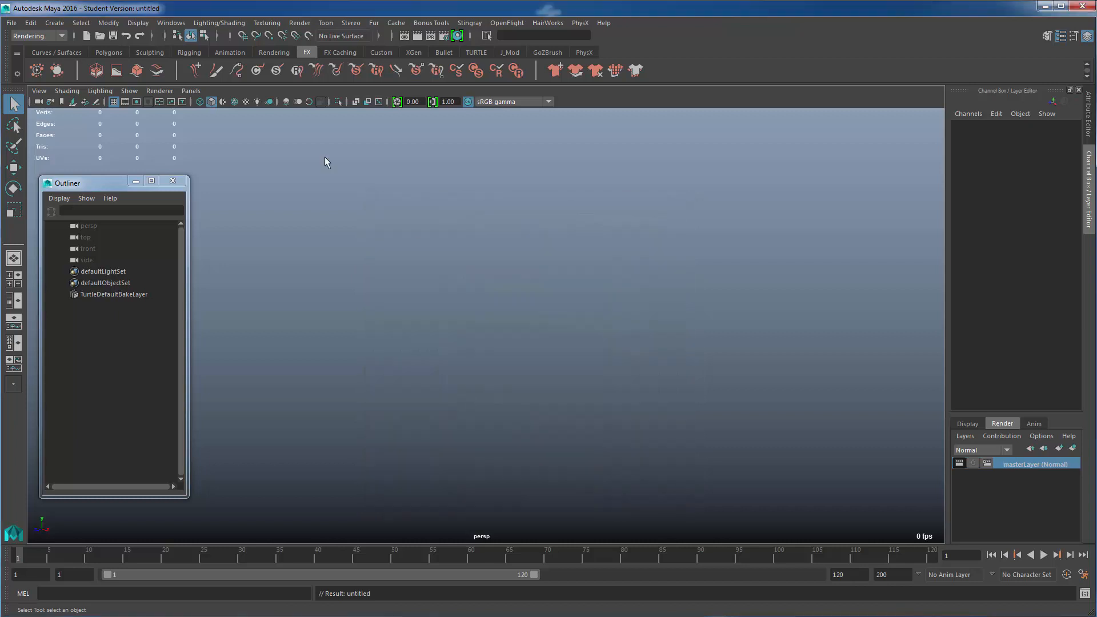
left_click(12, 22)
left_click(46, 380)
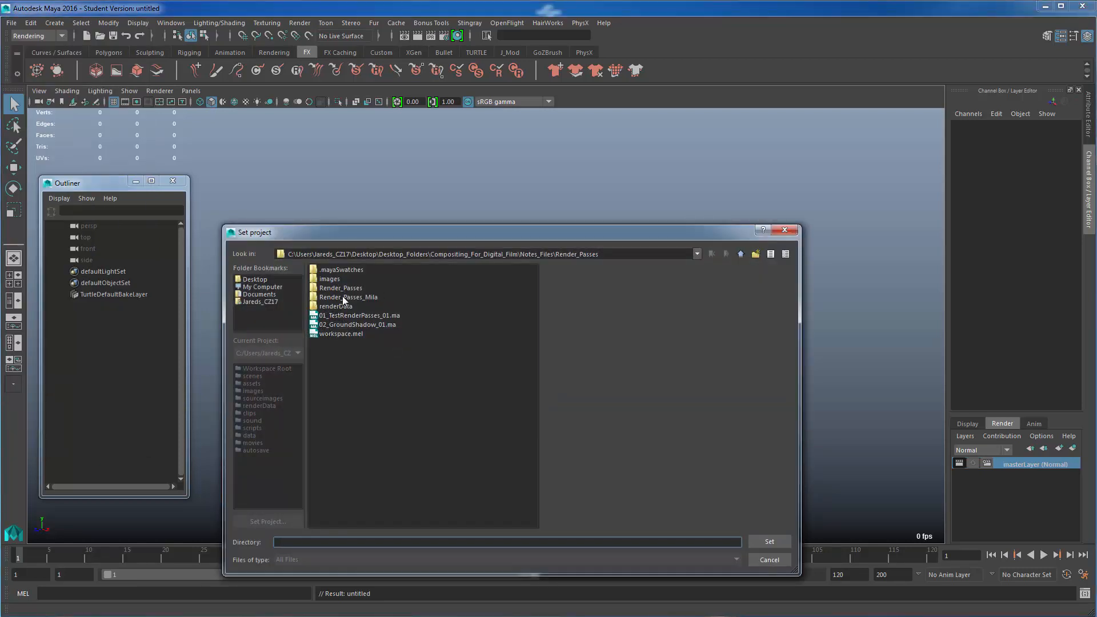
left_click(342, 296)
left_click(768, 542)
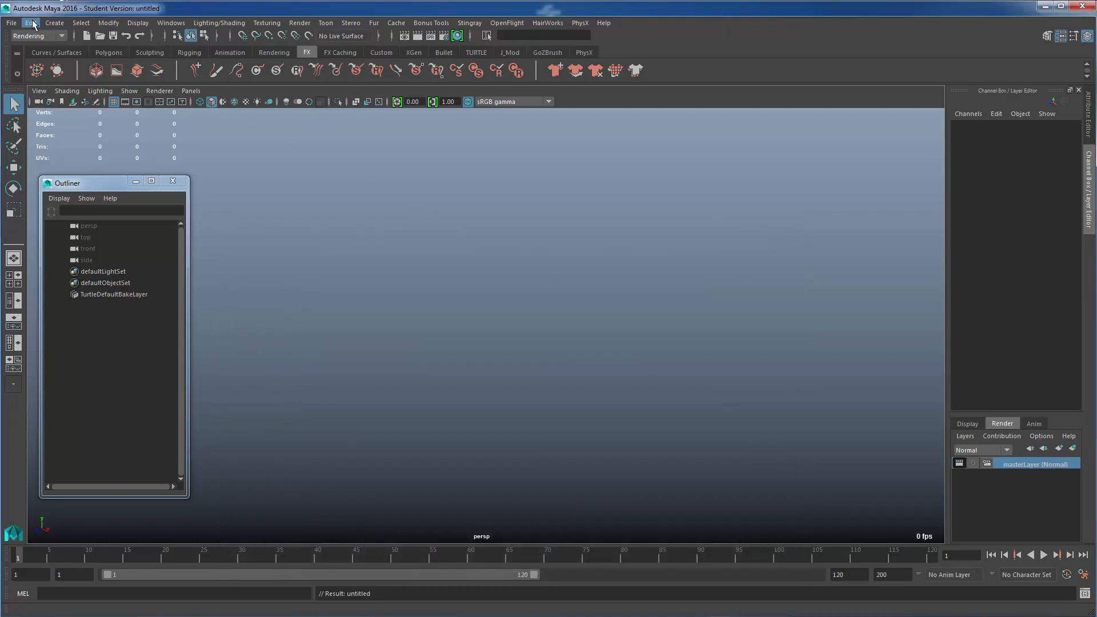
Step: Create a polygon sphere at the origin
left_click(54, 23)
mouse_move(131, 63)
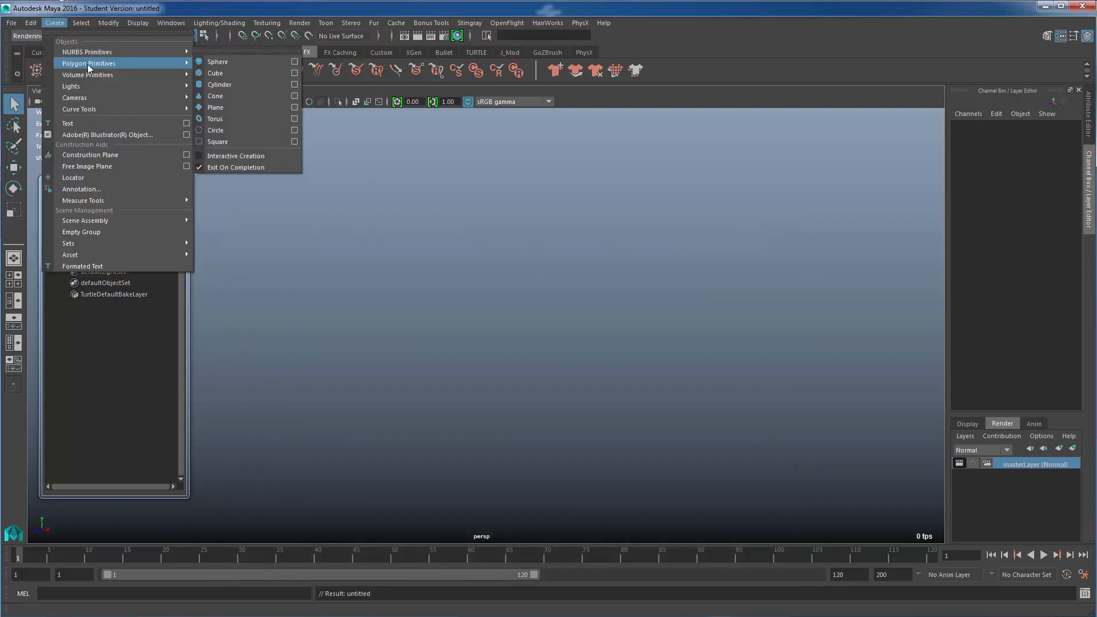
left_click(268, 78)
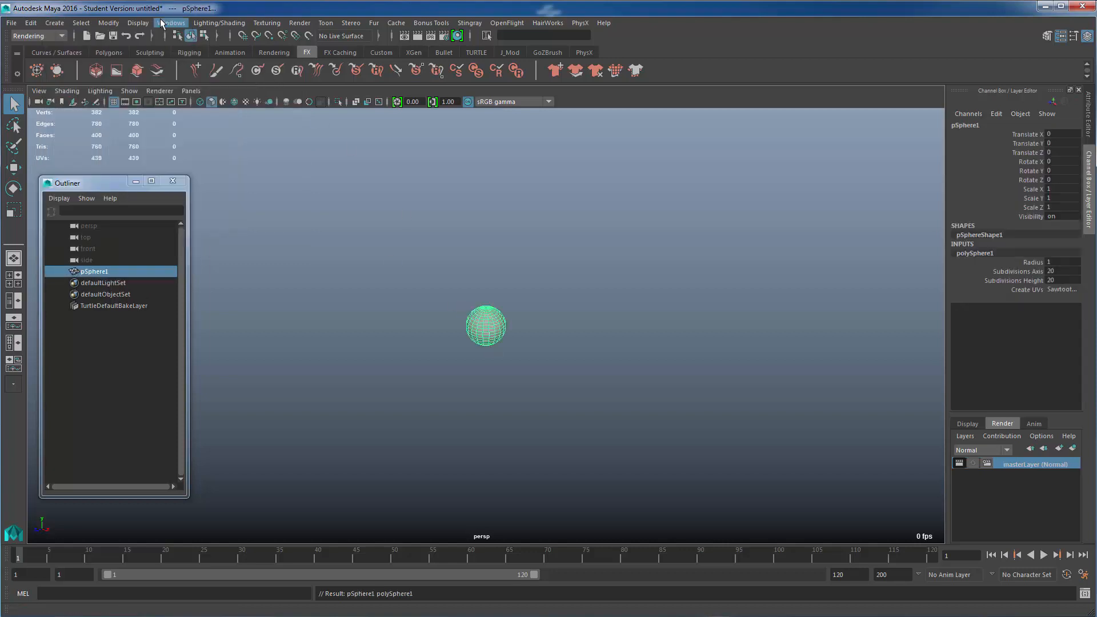
Step: Create a polygon plane as the ground and scale it uniformly to about 10.75
left_click(63, 24)
mouse_move(152, 65)
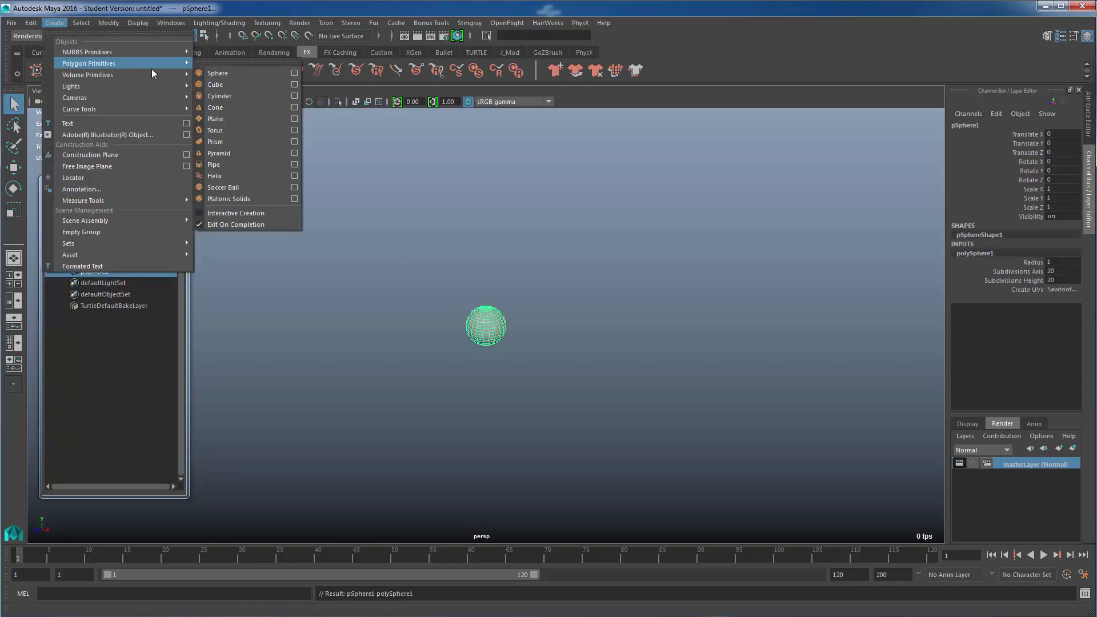
left_click(224, 120)
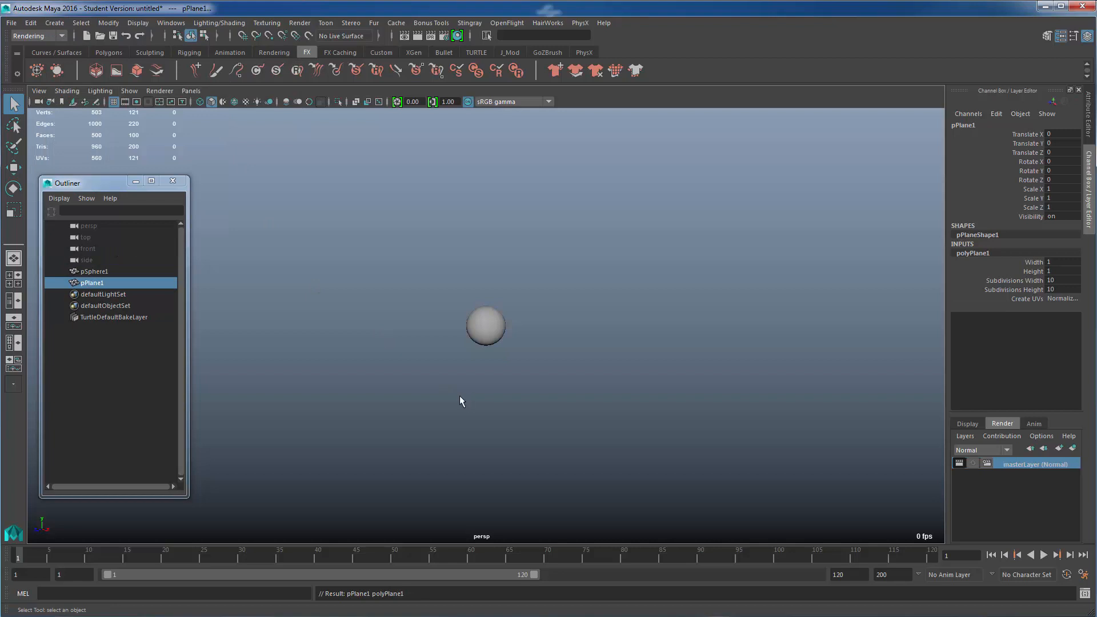
key("r")
left_click_drag(486, 326, 566, 343)
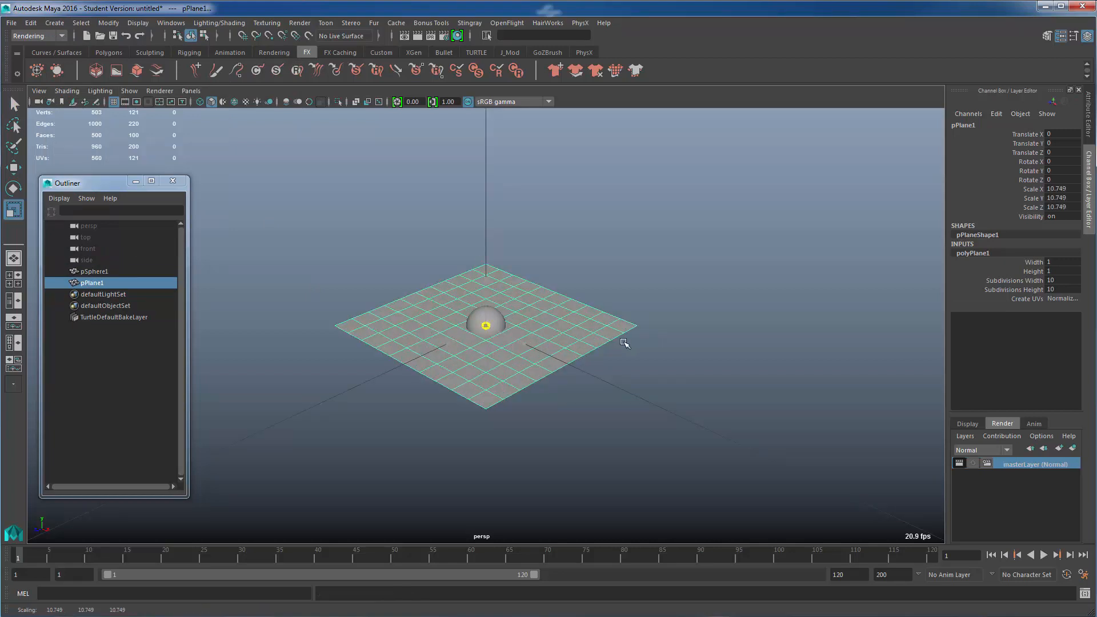
Step: Raise the sphere to a Translate Y of 1 so it rests on the ground plane
left_click(496, 324)
key("w")
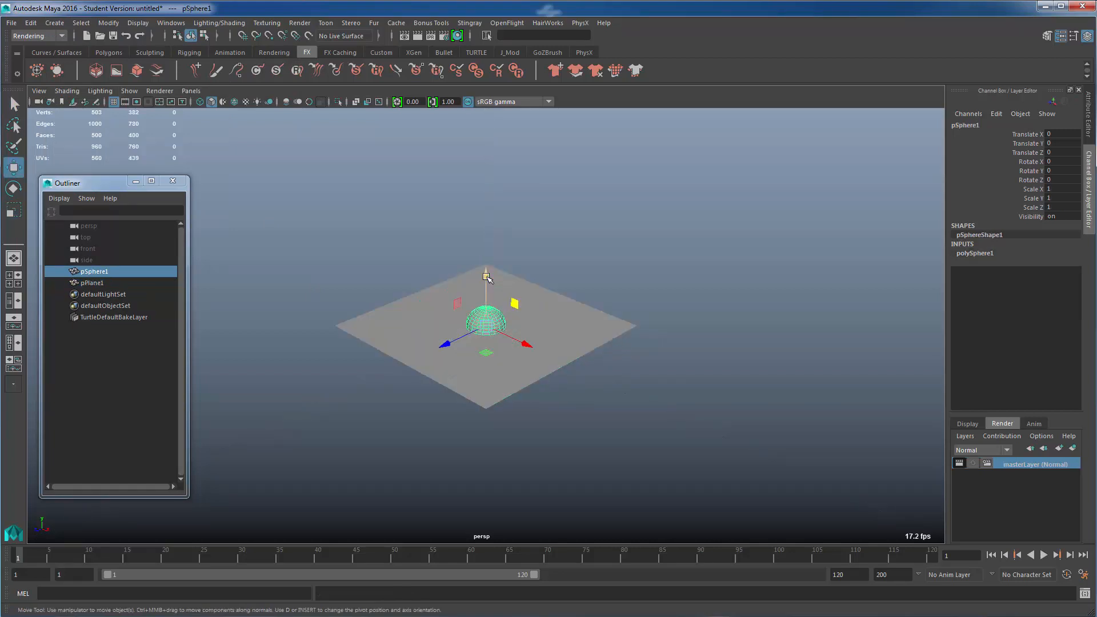
left_click_drag(485, 278, 485, 252)
left_click_drag(440, 377, 416, 351, "alt")
key("f")
right_click_drag(659, 436, 533, 402, "alt")
left_click_drag(534, 402, 550, 382, "alt")
left_click(1051, 143)
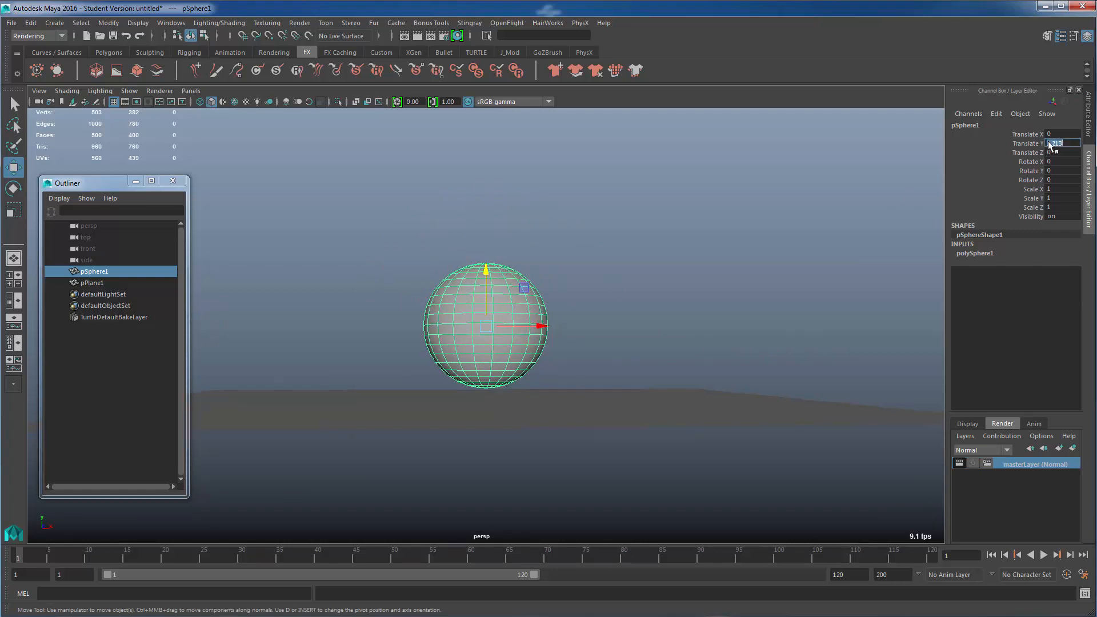
type("1")
key("Return")
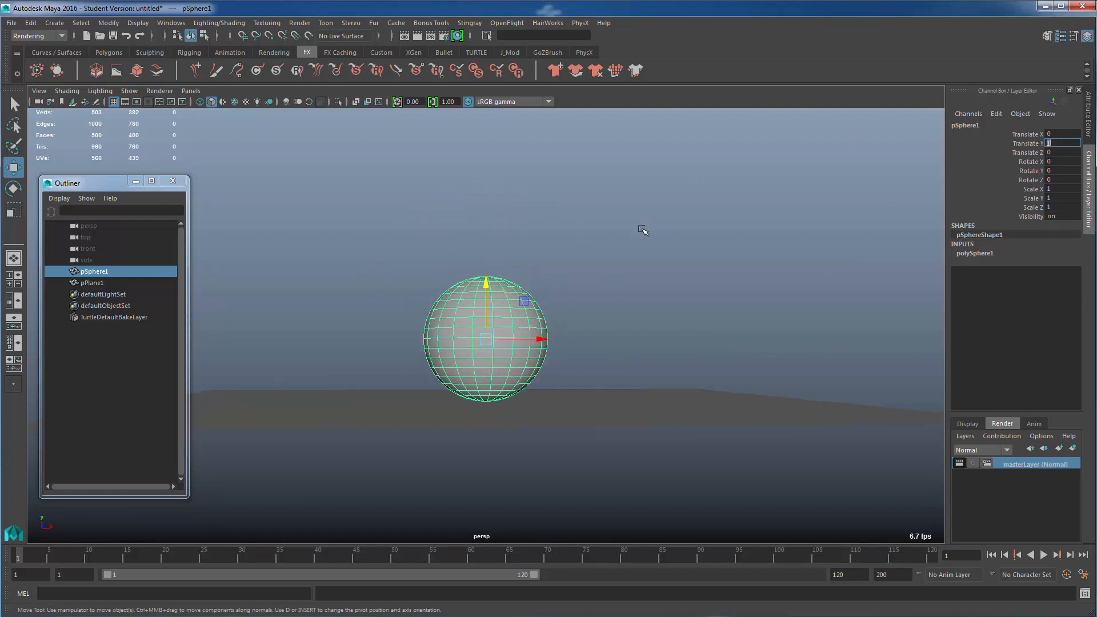
Step: Create a directional light and raise it above the sphere, to about X 0.41 and Y 1.95
left_click_drag(679, 390, 642, 380, "alt")
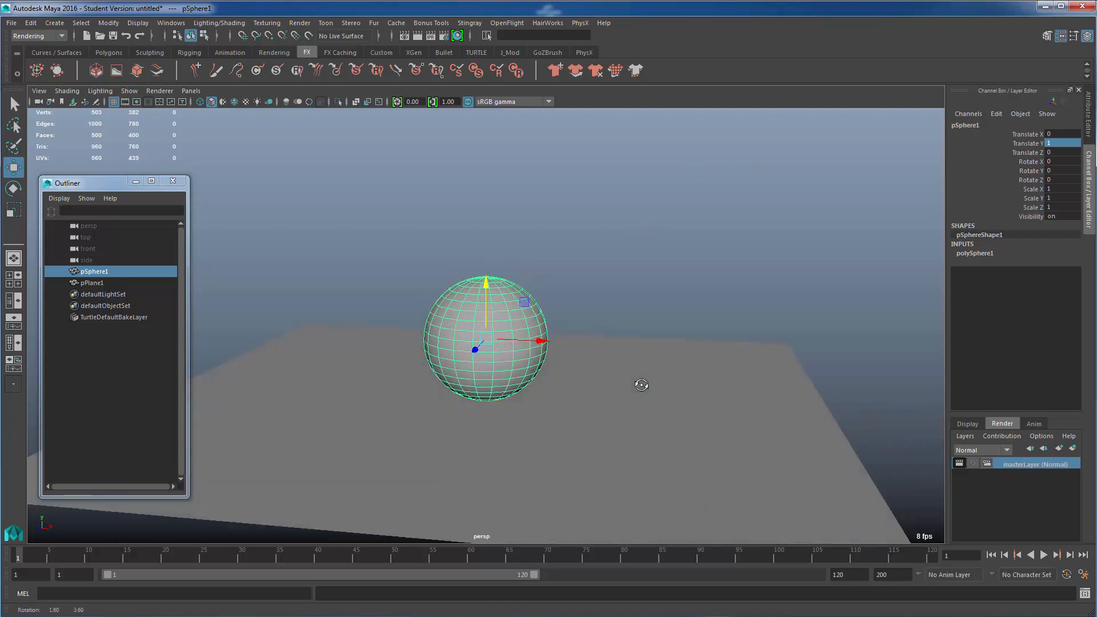
right_click_drag(606, 372, 634, 386, "alt")
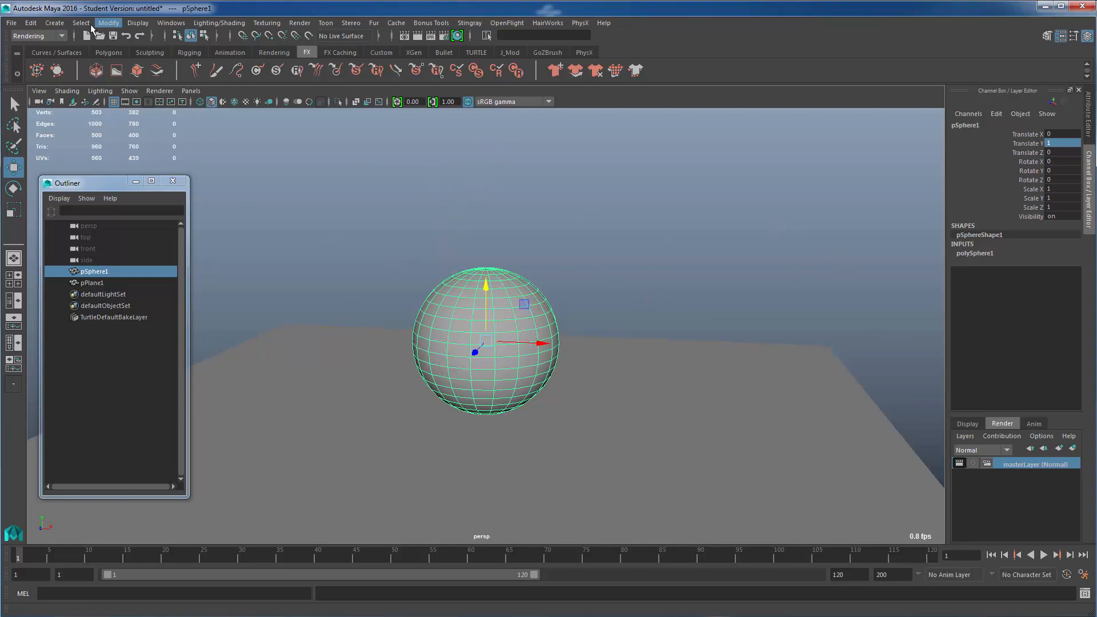
left_click(57, 24)
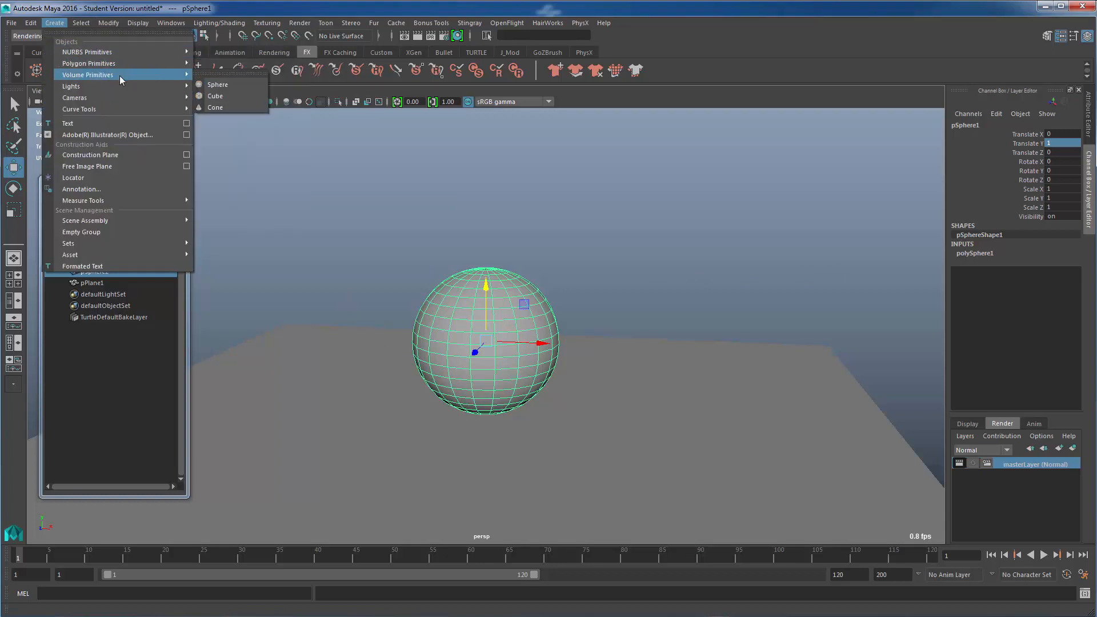
mouse_move(124, 86)
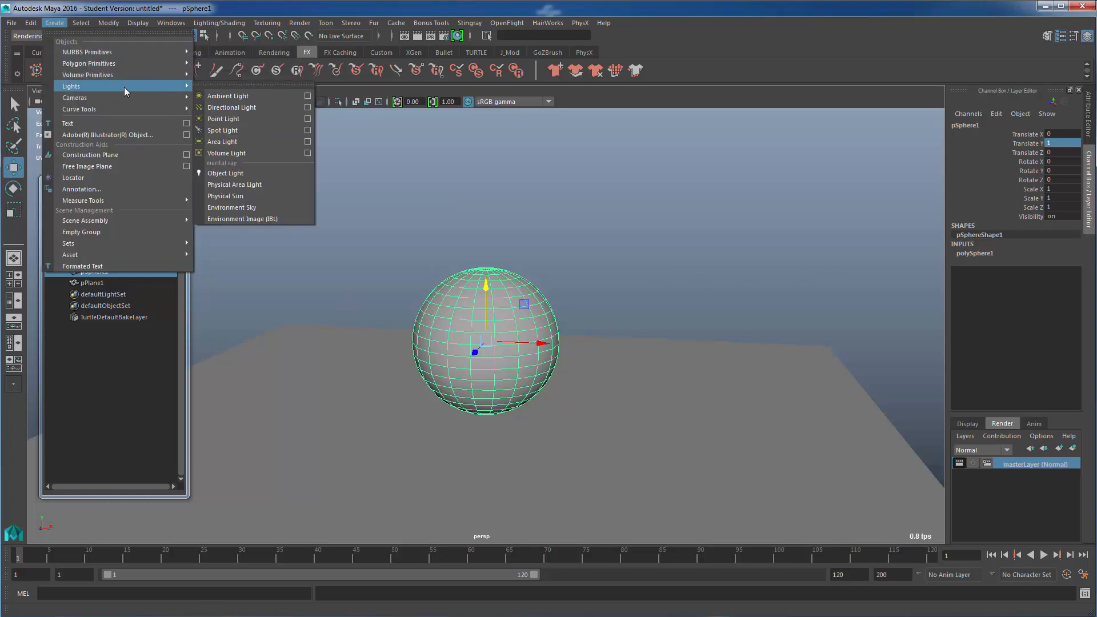
left_click(228, 111)
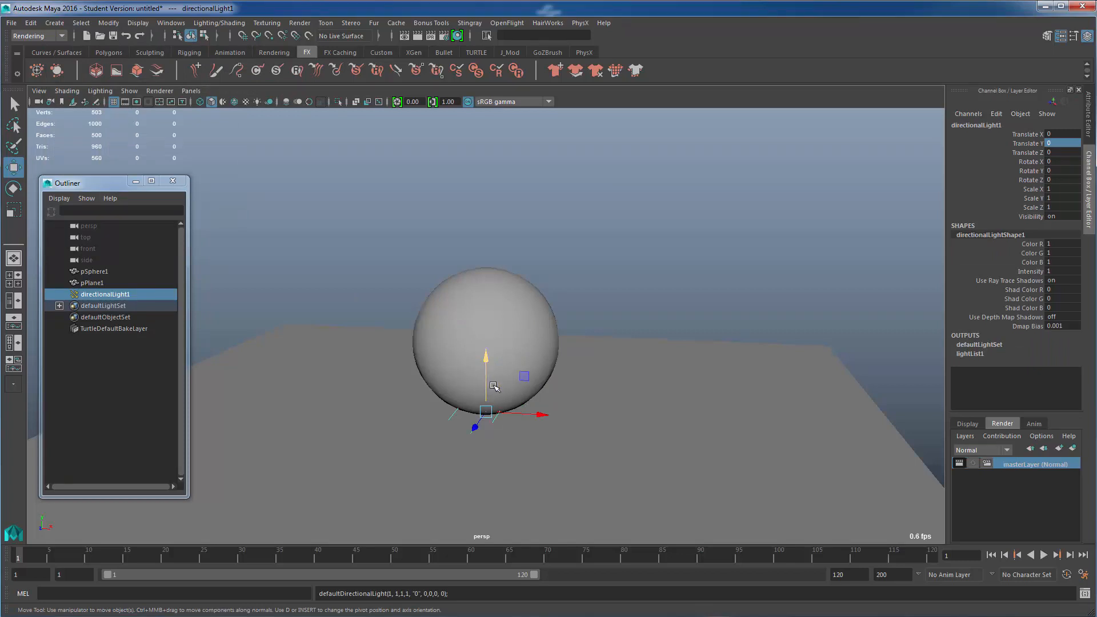
left_click_drag(513, 381, 535, 228)
Step: Rotate the directional light to about -64, -10, -50 degrees and move it up to about X 0.89, Y 2.84
key("e")
left_click(529, 253)
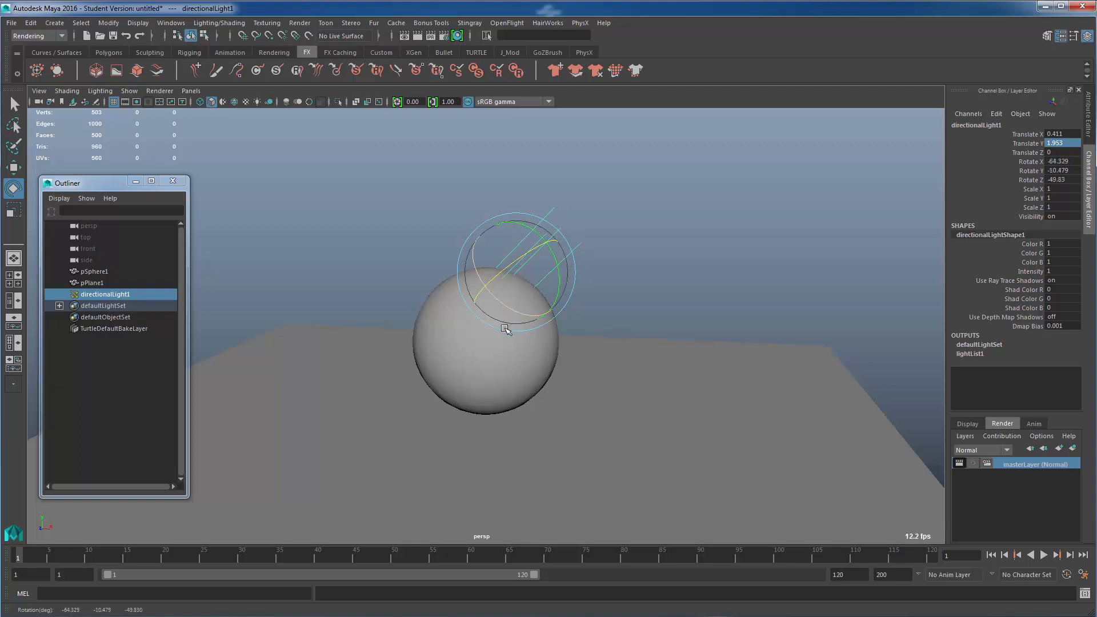
left_click_drag(505, 330, 526, 292, "alt")
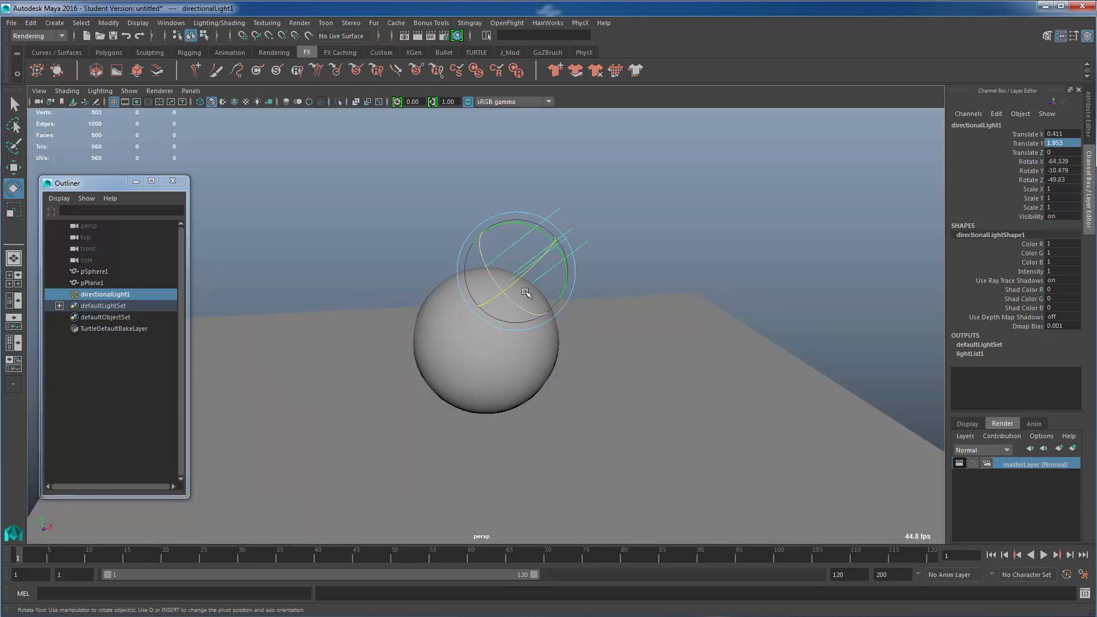
key("w")
left_click_drag(554, 228, 589, 167)
mouse_move(575, 323)
left_mouse_down("alt")
mouse_move(581, 331)
mouse_move(561, 326)
left_mouse_up("alt")
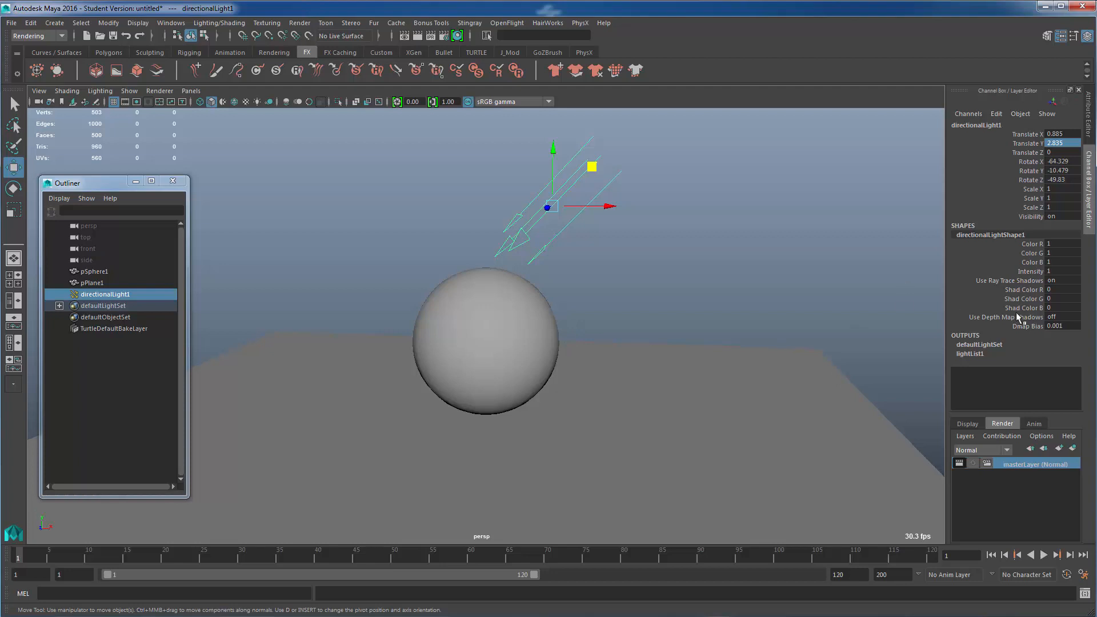
Step: Examine the directional light's raytrace shadow and mental ray attributes
left_click(1089, 136)
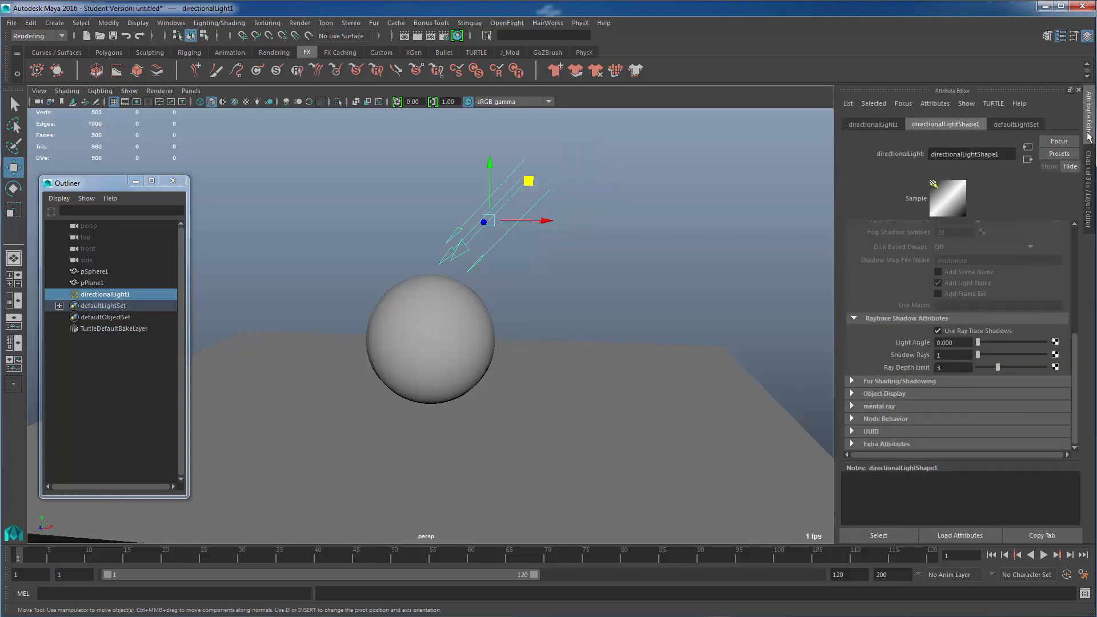
left_click(863, 404)
scroll(875, 377, "down", 3)
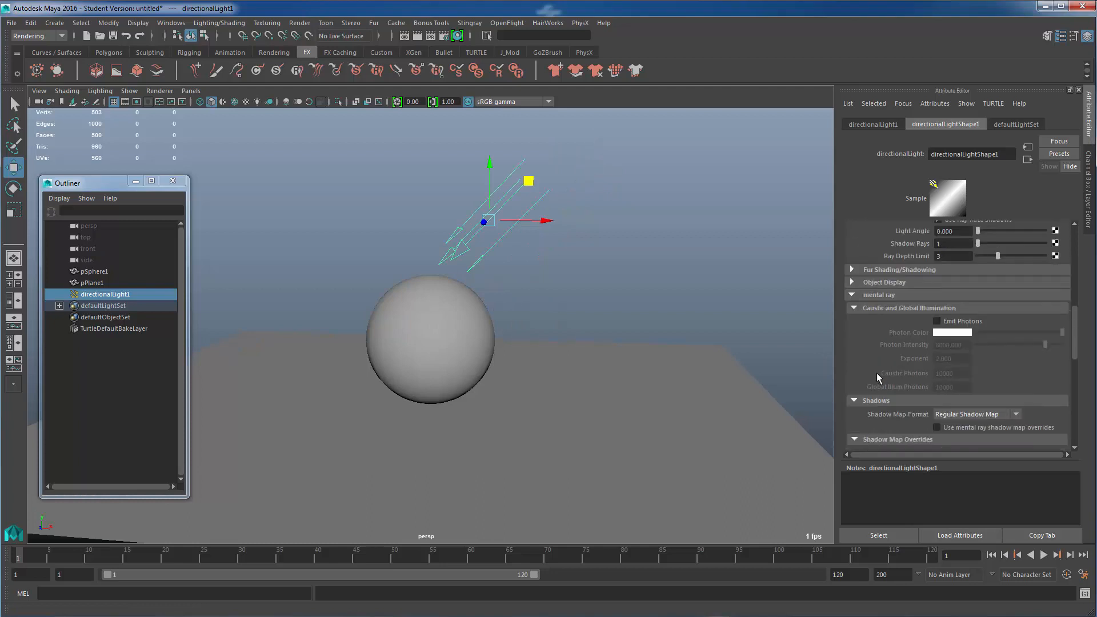
scroll(878, 368, "down", 8)
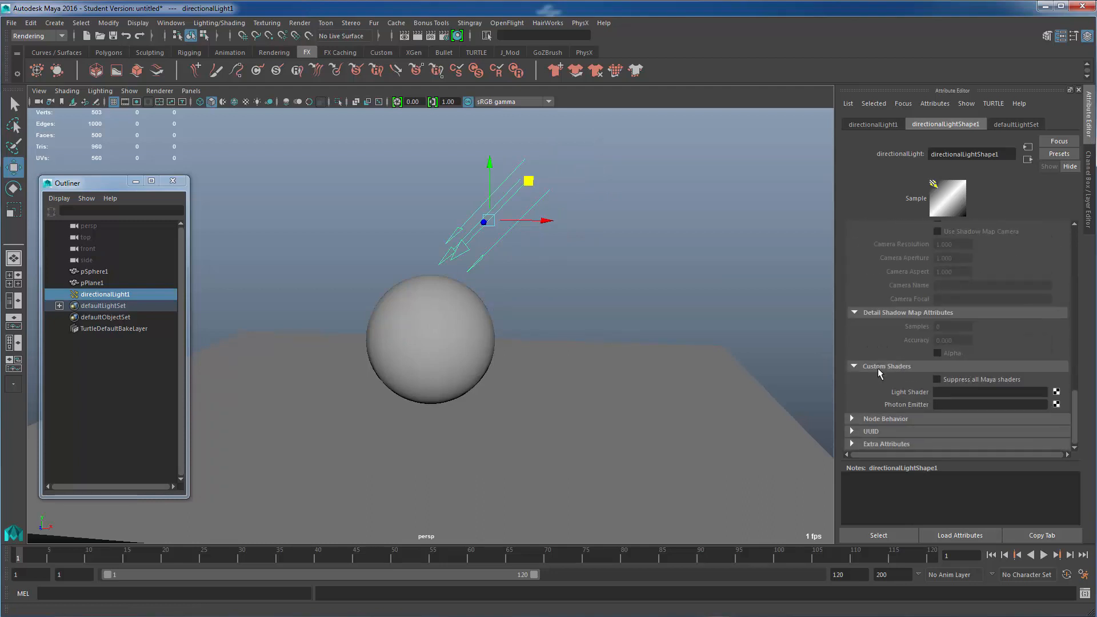
scroll(879, 355, "up", 7)
left_click(861, 274)
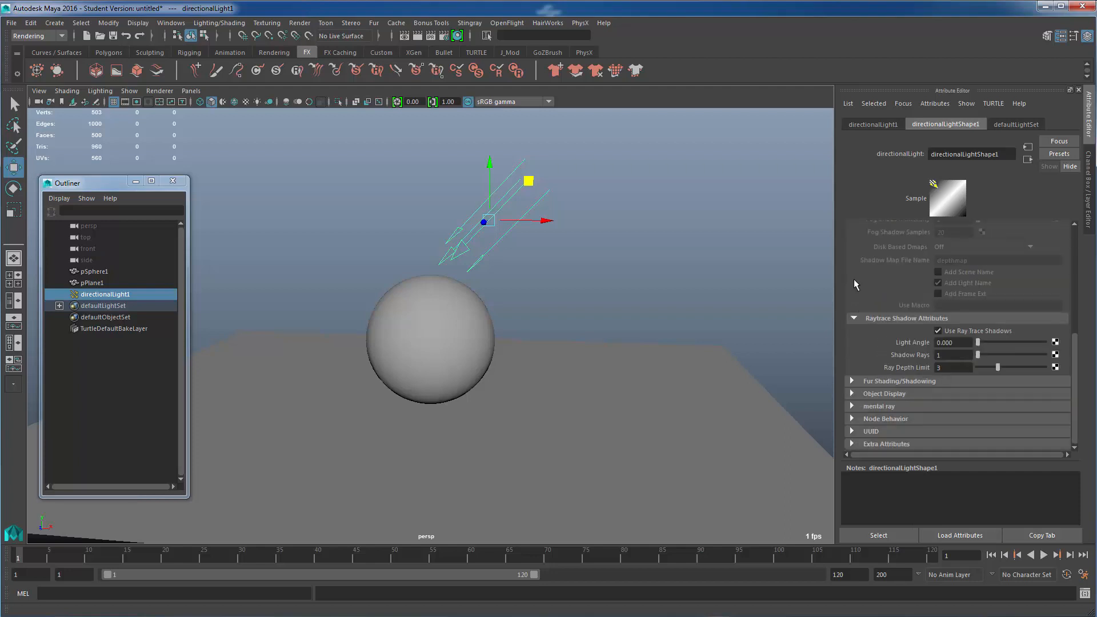
left_click(1089, 189)
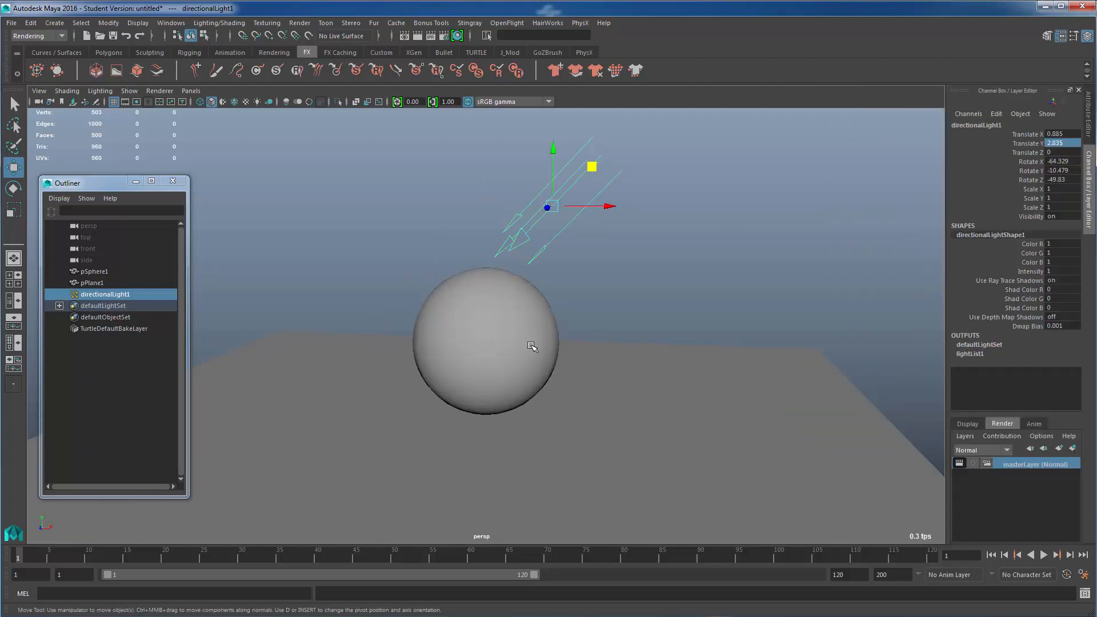
Step: Create a new render layer containing the sphere, the ground plane and the directional light
left_click(537, 343)
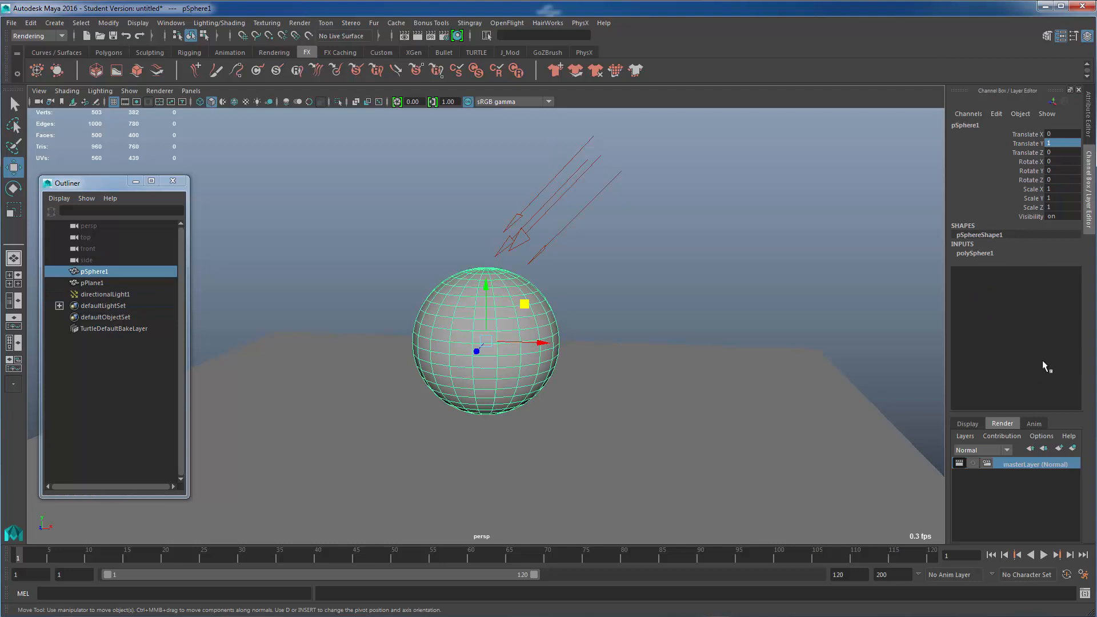
left_click(973, 424)
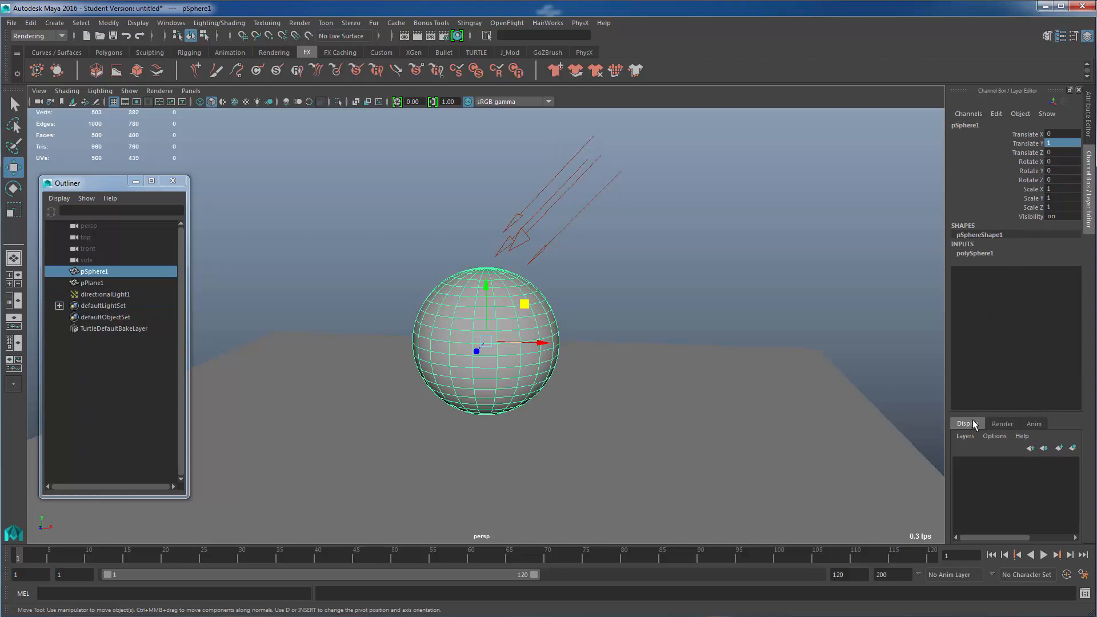
left_click(1002, 424)
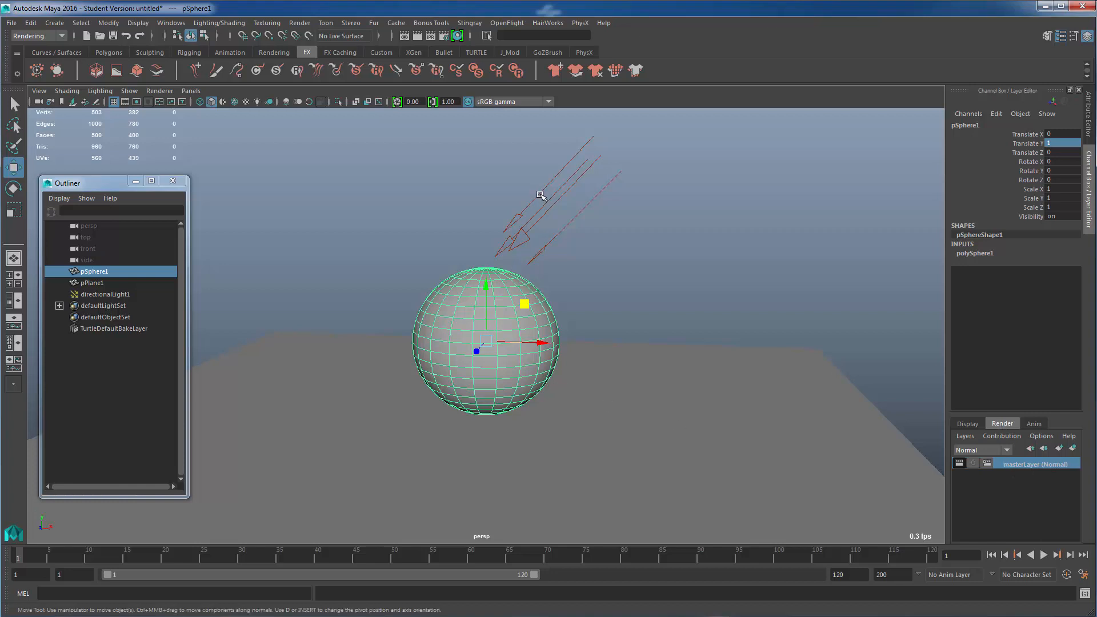
left_click(527, 203)
left_click(472, 333, "shift")
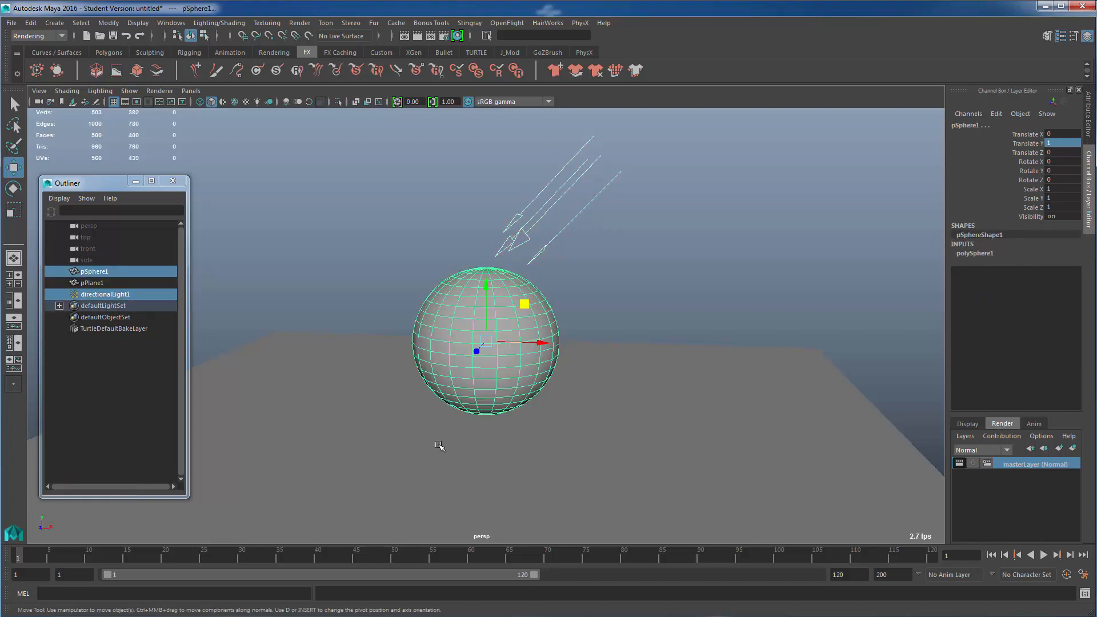
left_click(440, 446, "shift")
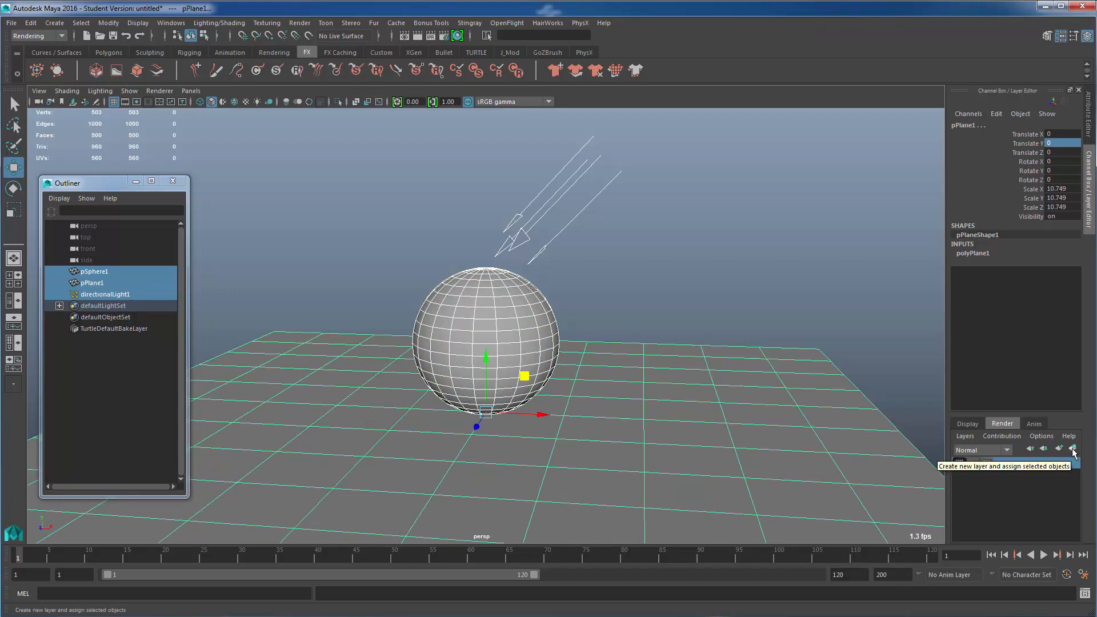
left_click(1073, 450)
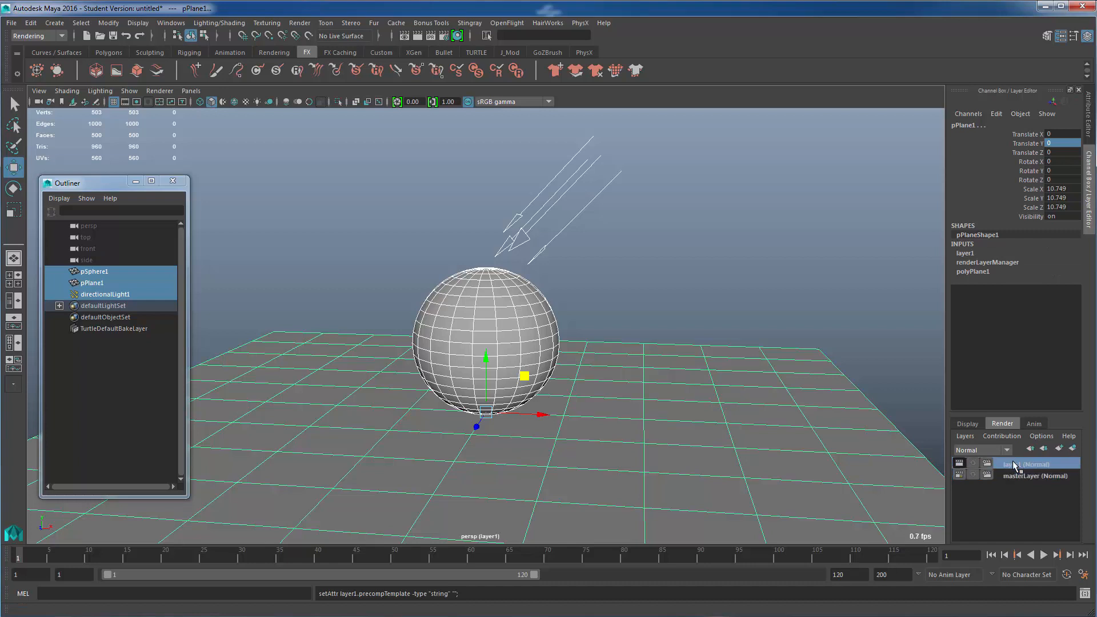
Step: Rename the new render layer as Shadow and make it the active layer
double_click(1013, 462)
type("s")
key("Return")
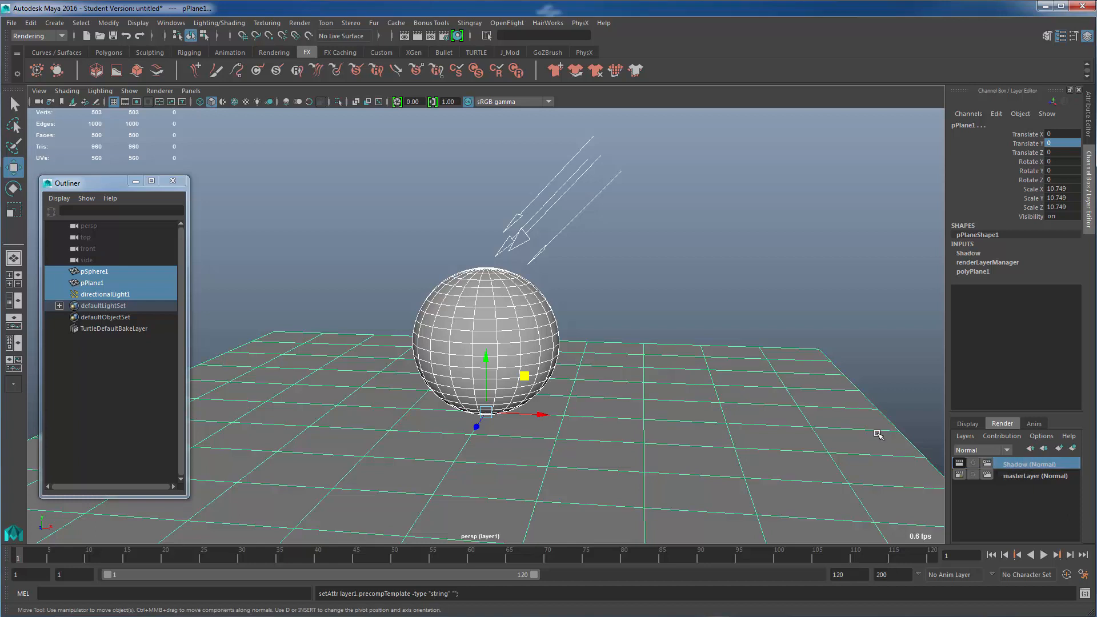
left_click(1001, 474)
left_click(1006, 465)
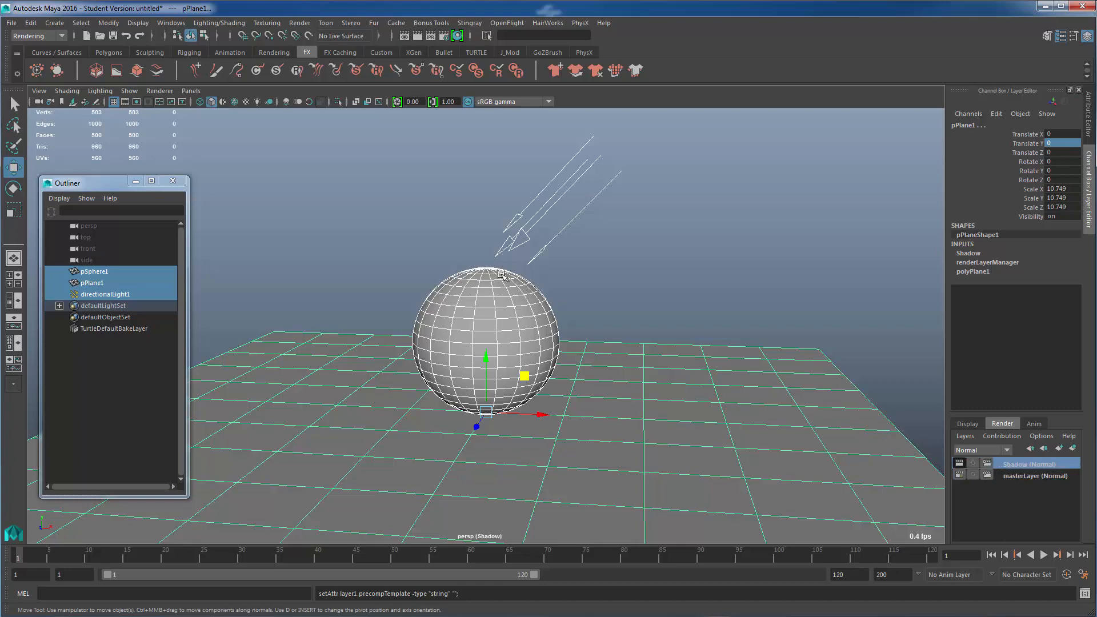
Step: Select only the ground plane
left_click_drag(405, 308, 499, 420)
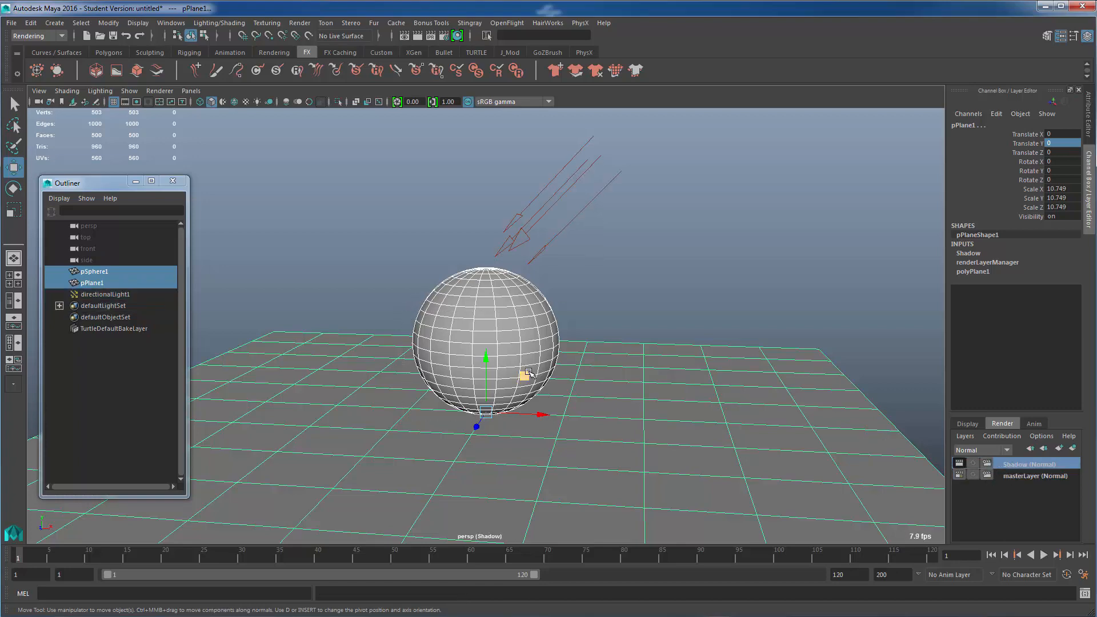
left_click(629, 387)
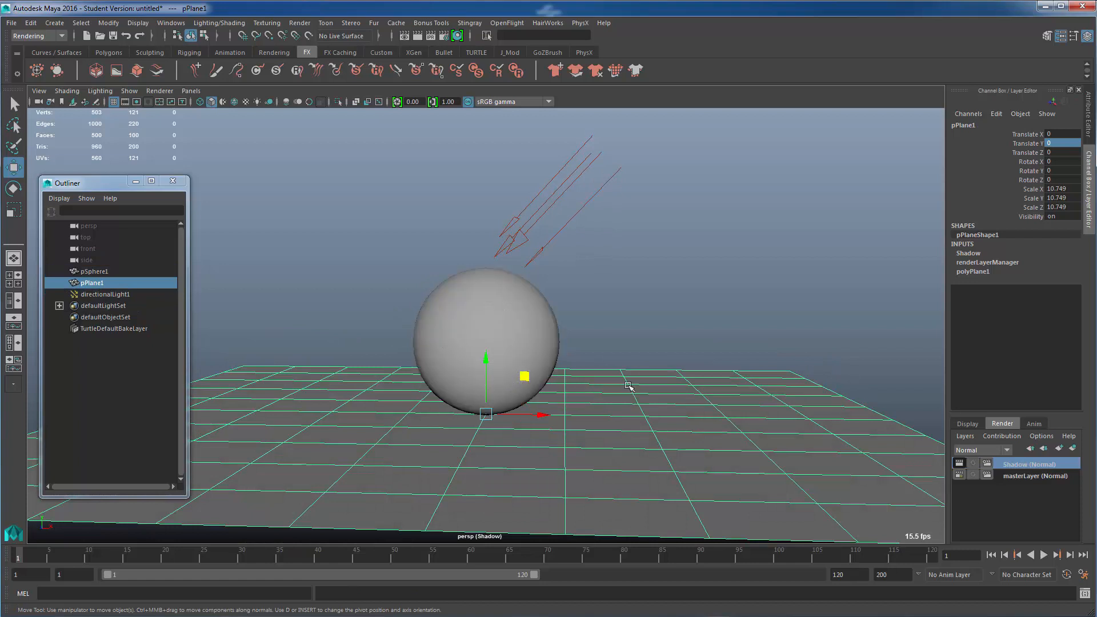
right_click(612, 394)
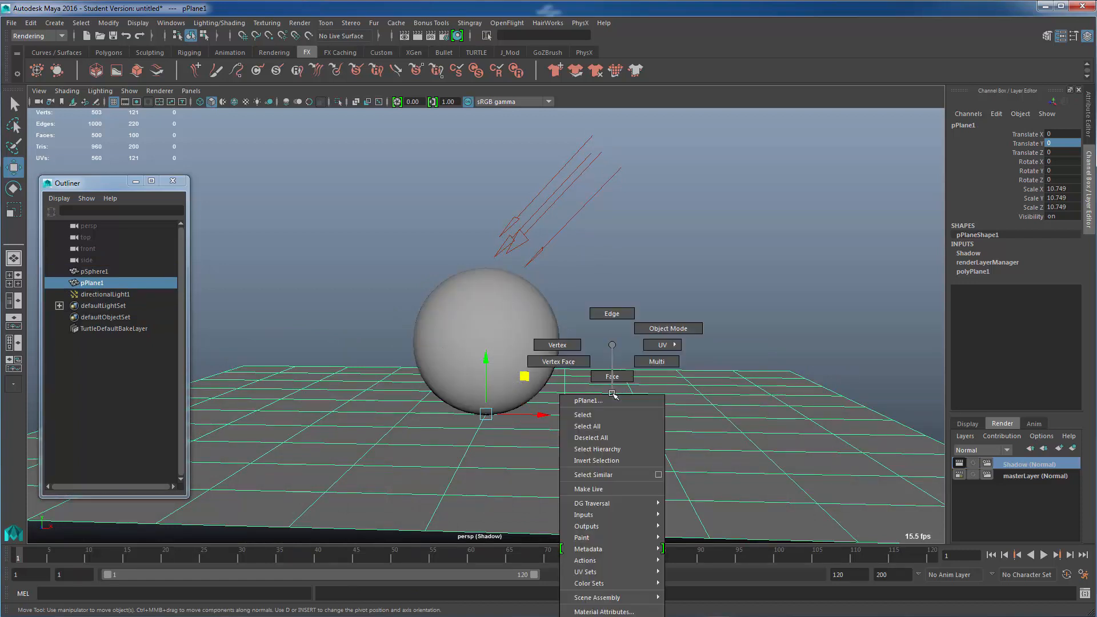
mouse_move(620, 542)
left_click(622, 616)
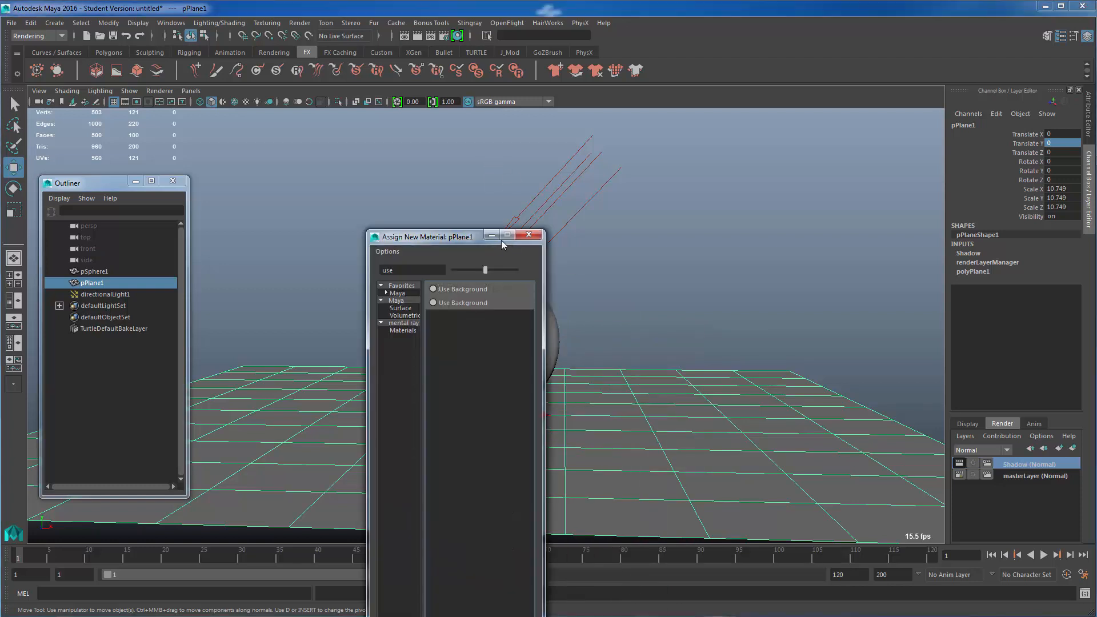
left_click(527, 235)
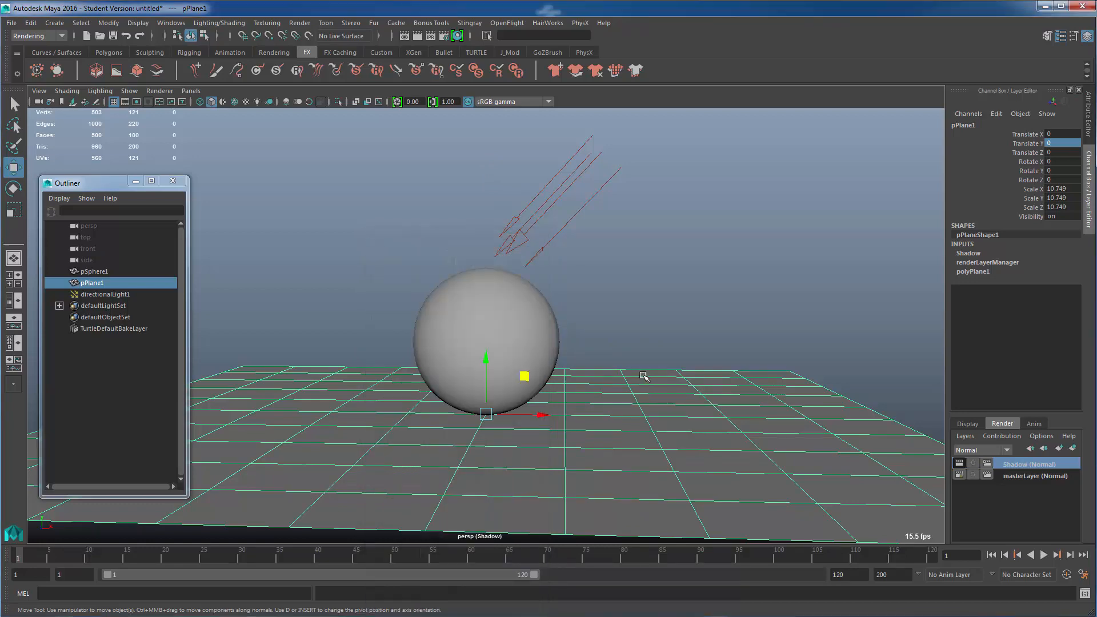
Step: Search the new-material list for "use" and assign a Use Background material to the ground plane
left_click_drag(644, 375, 657, 232, "alt")
right_click(654, 233)
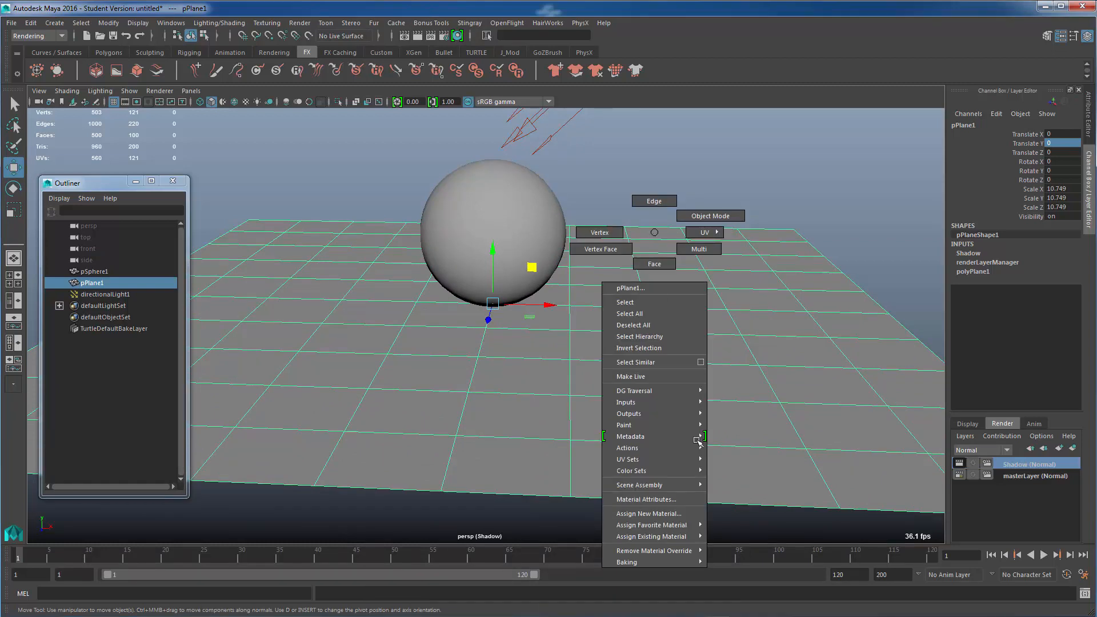
mouse_move(679, 546)
left_click(663, 514)
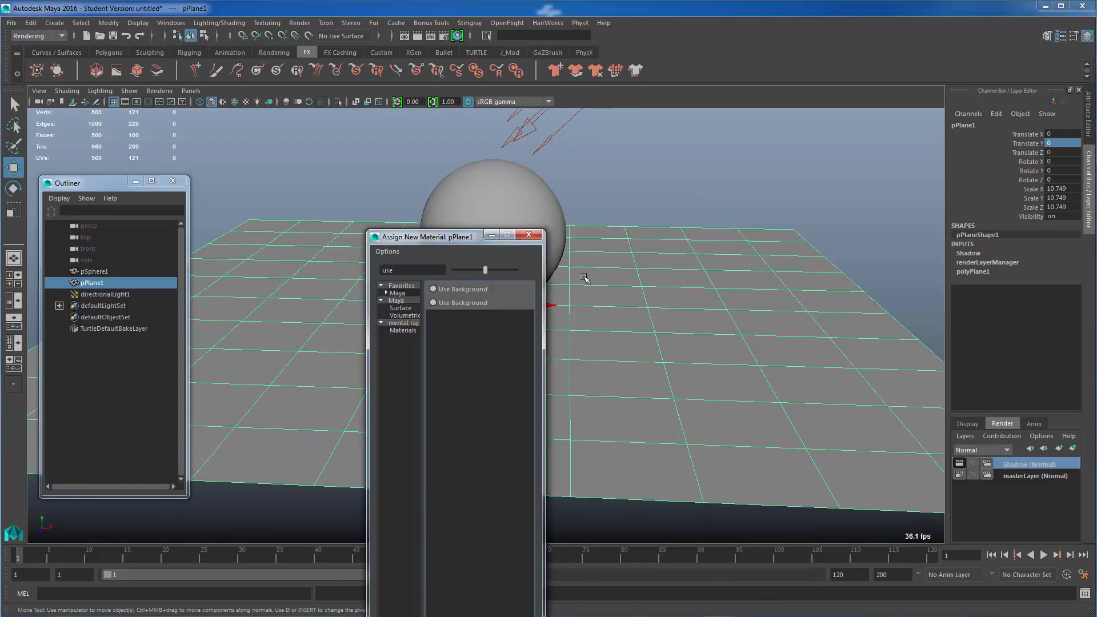
left_click_drag(430, 246, 632, 91)
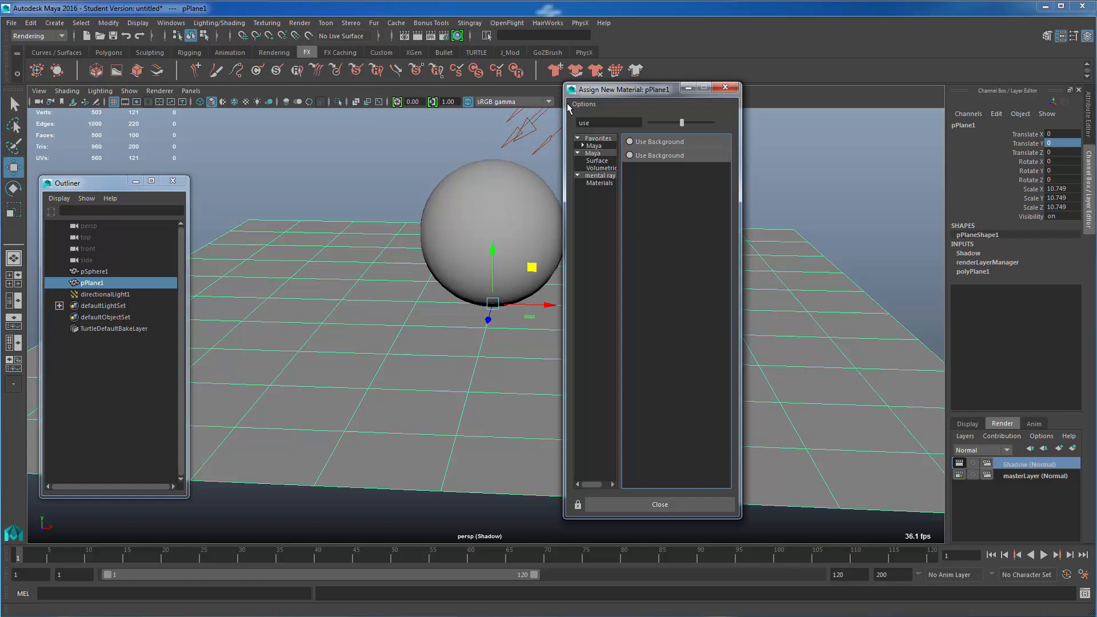
key("BackSpace")
key("BackSpace")
key("BackSpace")
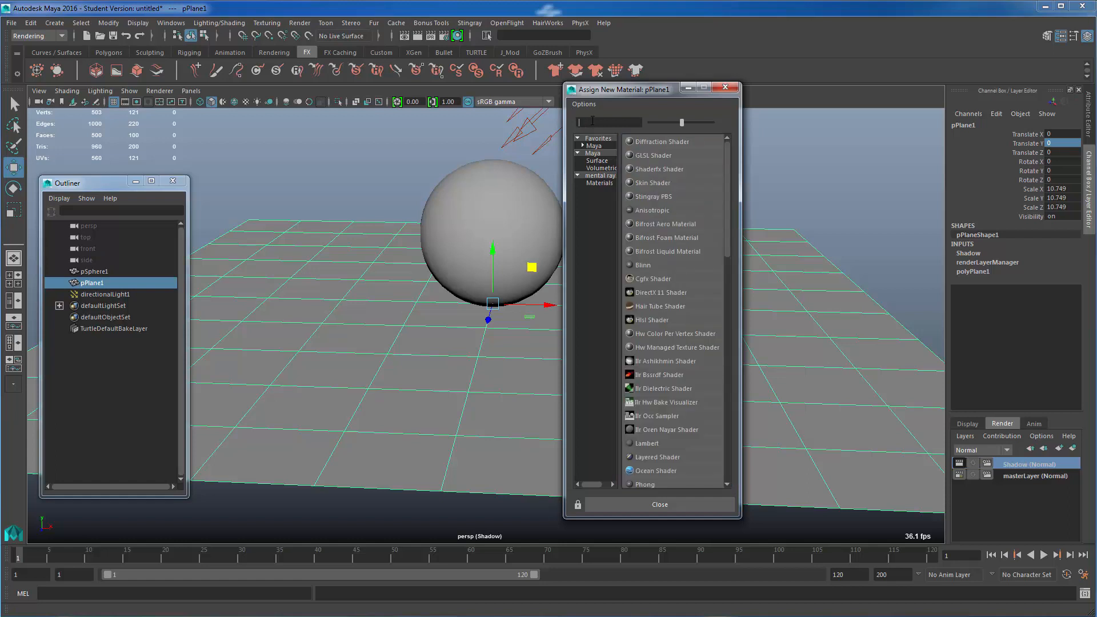
type("use")
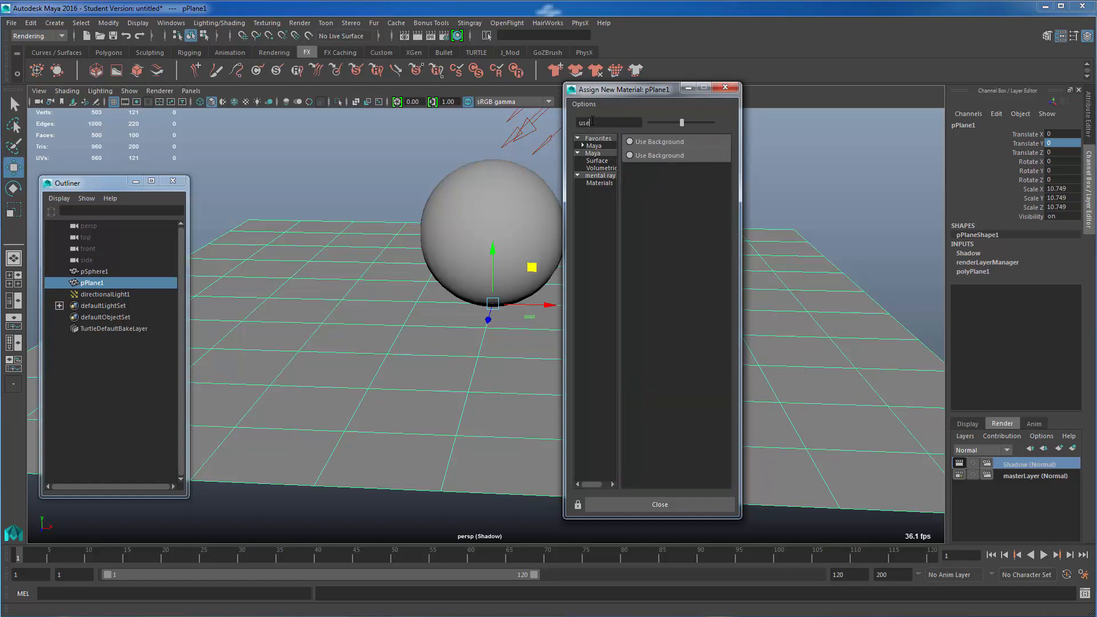
left_click(634, 143)
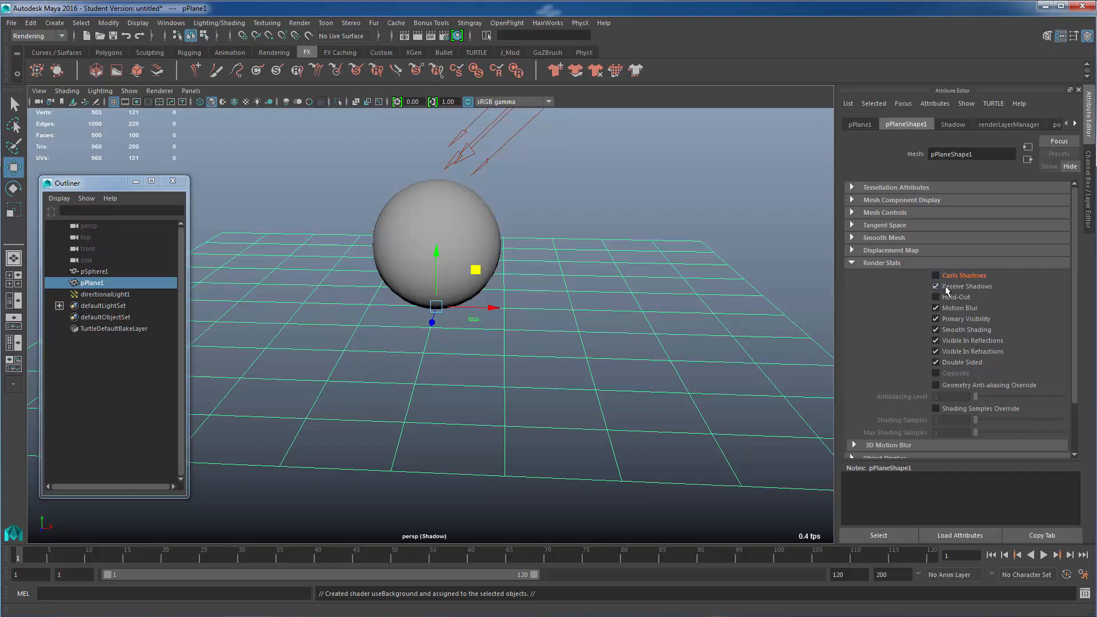
Step: Turn off Casts Shadows, Motion Blur, Smooth Shading, Visible In Reflections and Visible In Refractions in the ground plane's render stats
left_click(937, 308)
left_click(937, 342)
left_click(936, 352)
Step: Set the Shadow render layer to render with mental ray
left_click_drag(644, 322, 659, 276, "alt")
middle_click_drag(660, 276, 664, 317, "alt")
right_click_drag(537, 296, 563, 297, "alt")
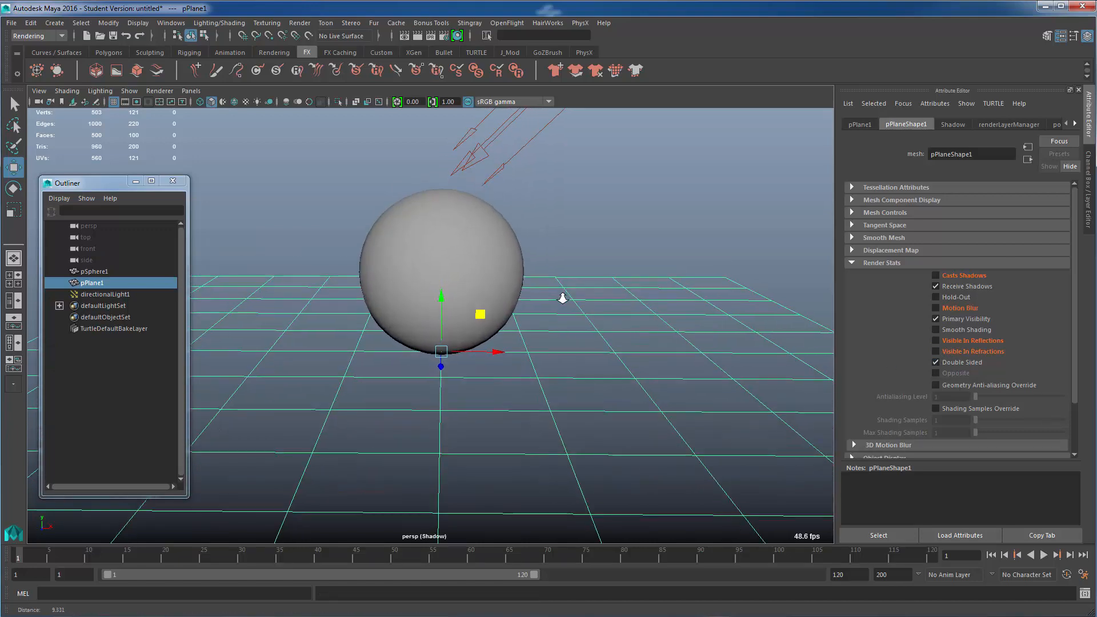
middle_click_drag(558, 282, 562, 293, "alt")
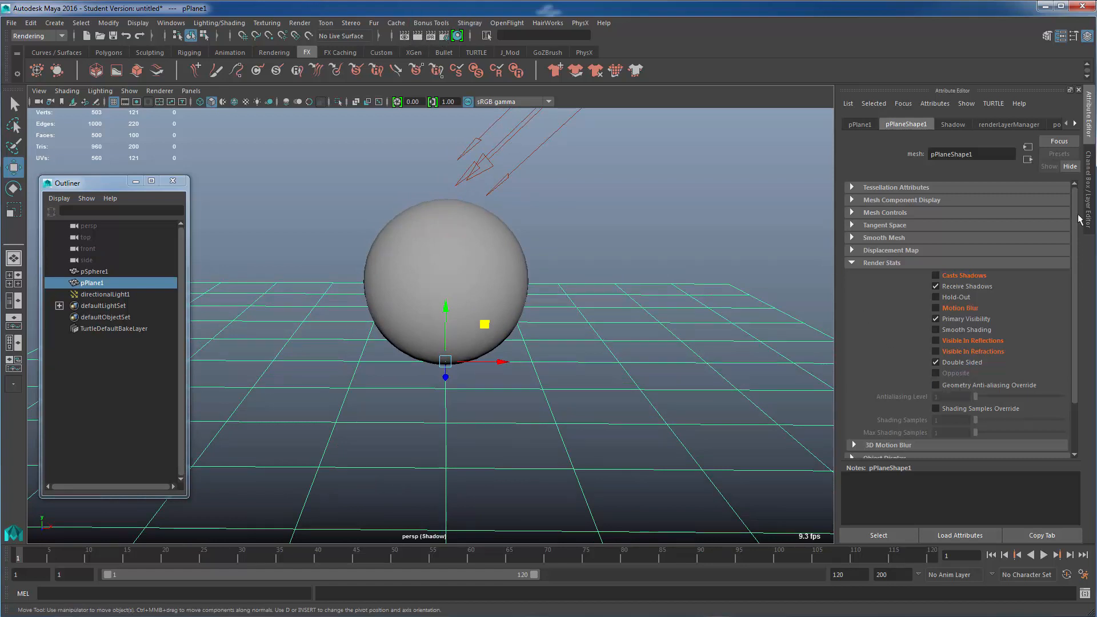
left_click(1089, 197)
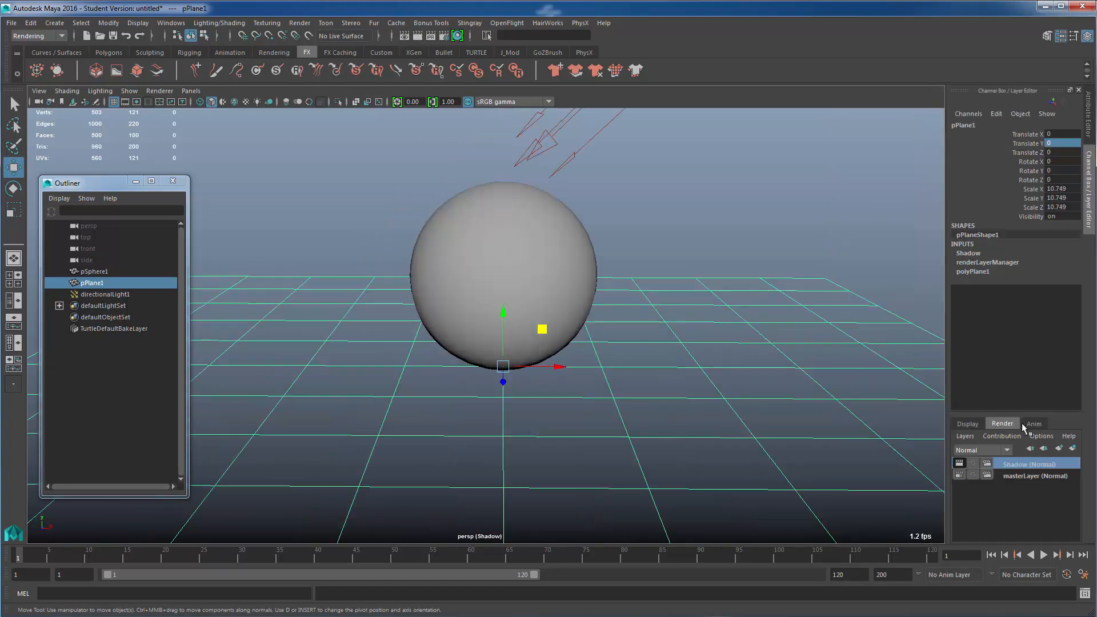
left_click(988, 466)
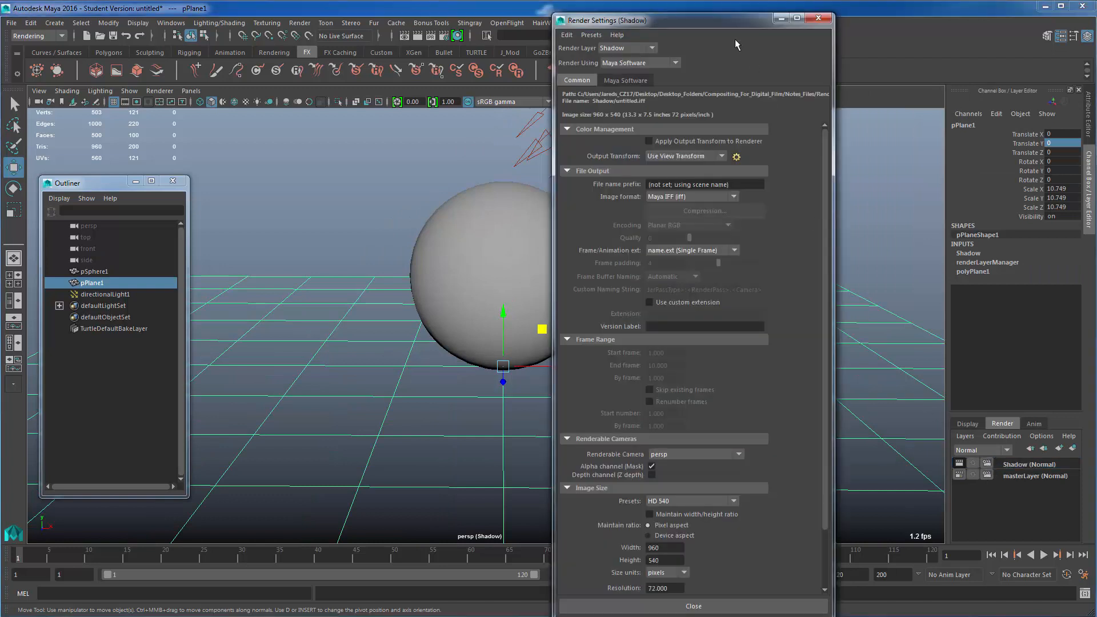
left_click_drag(732, 28, 732, 20)
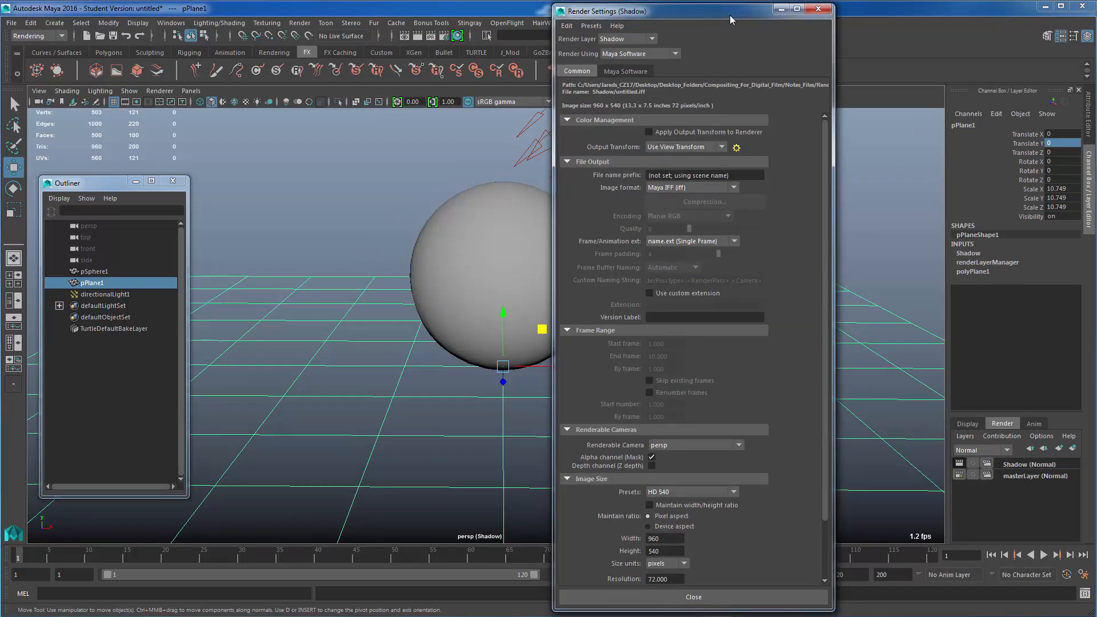
left_click(652, 54)
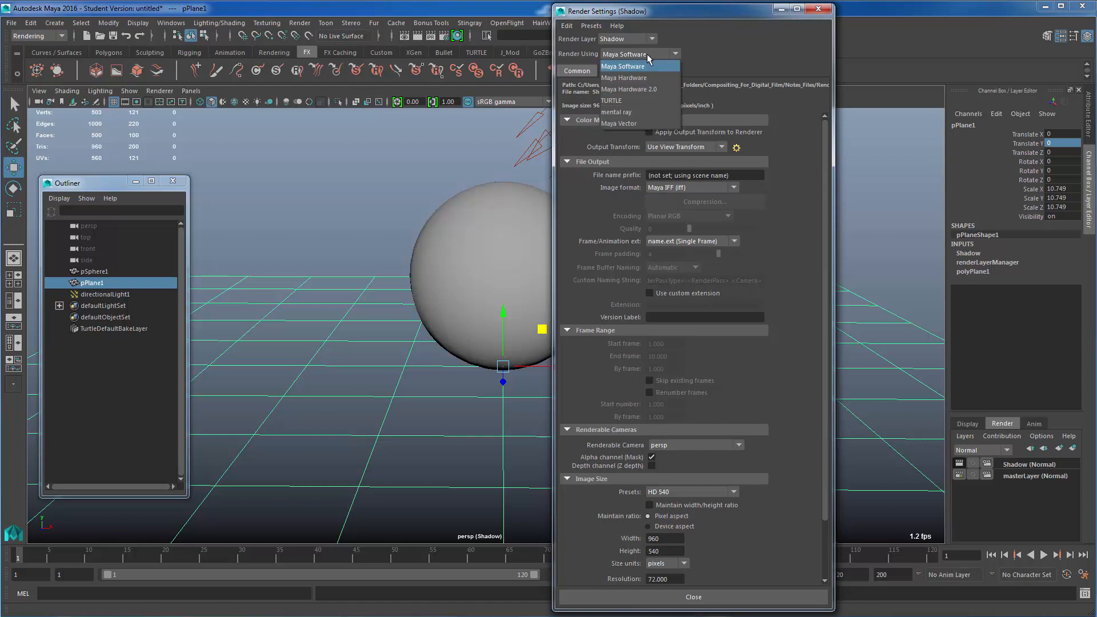
left_click(616, 113)
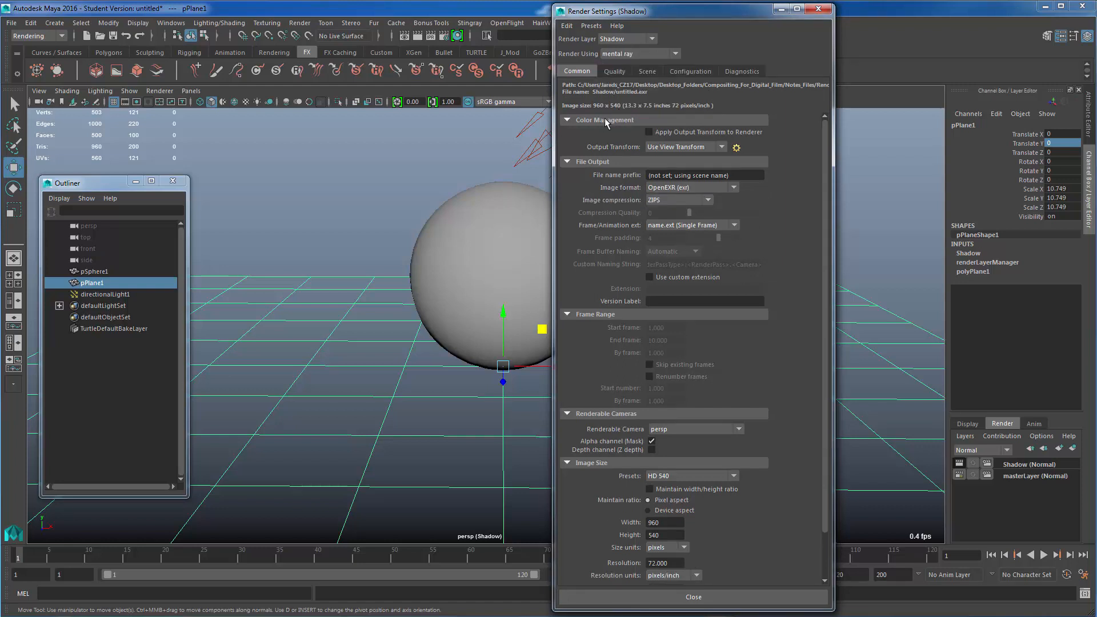
Step: Turn on the smooth mesh preview for the sphere and reselect the ground plane
left_click(451, 269)
key("3")
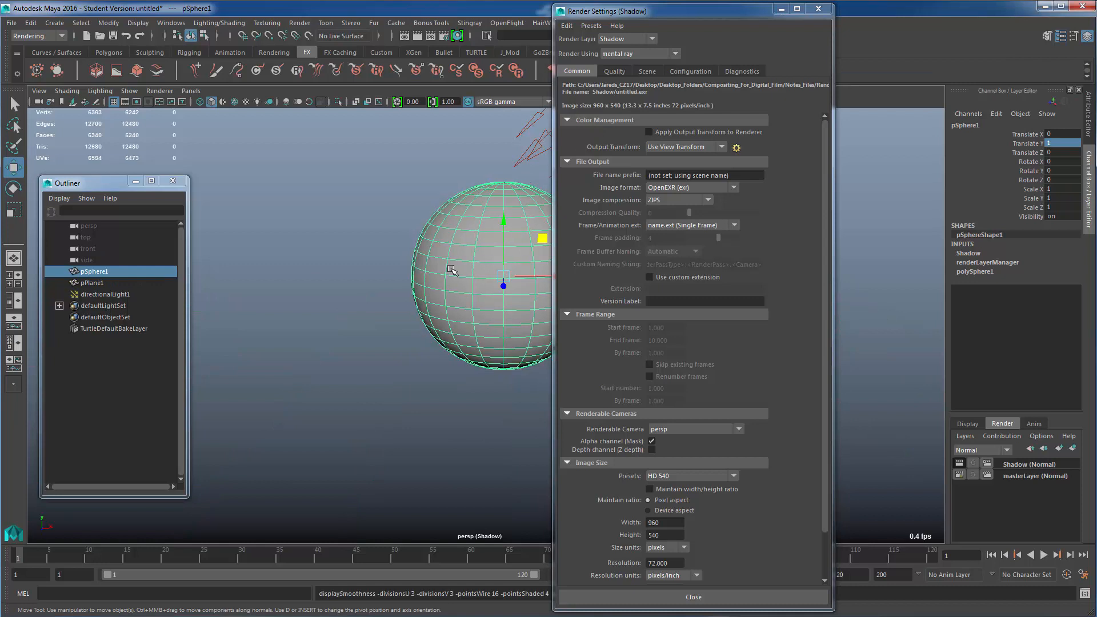
left_click(352, 400)
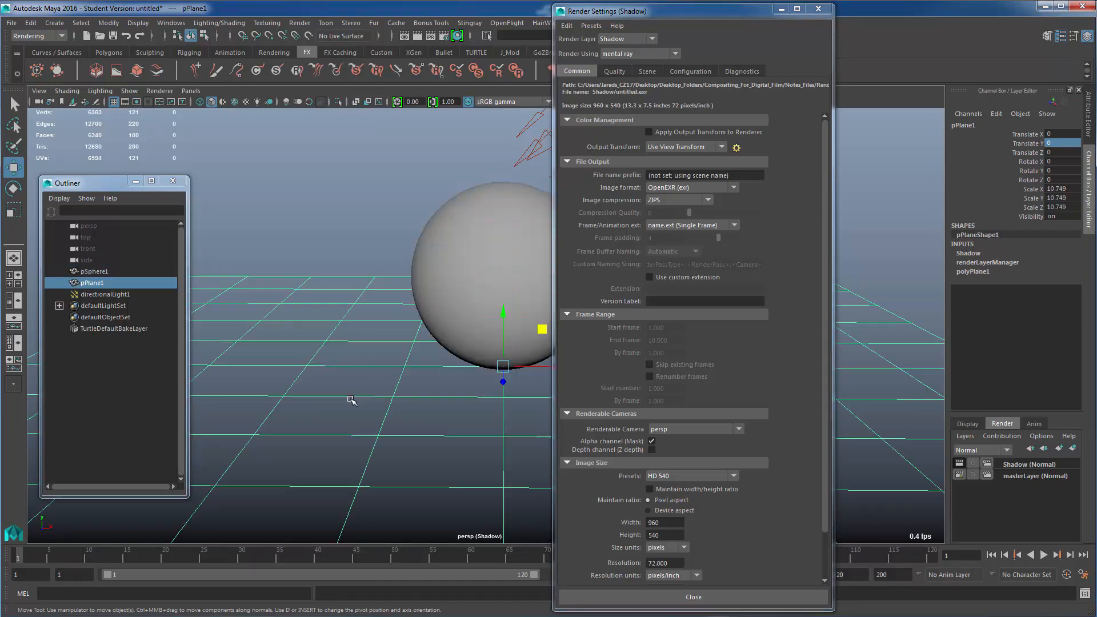
Step: Render the current frame of the Shadow layer and compare its alpha and RGB channels
left_click(643, 73)
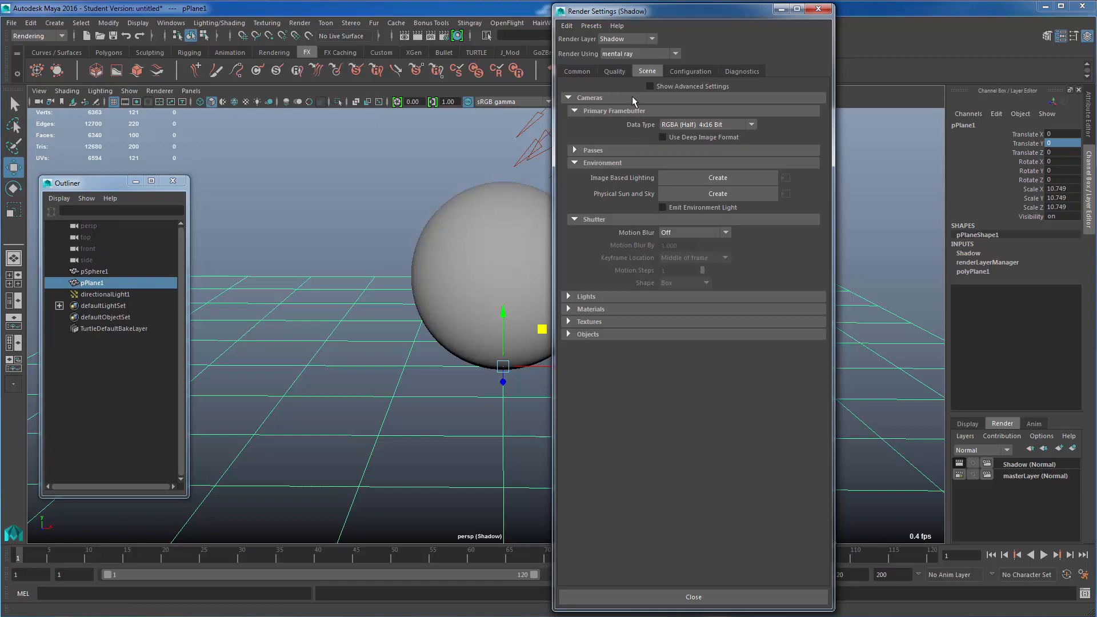
left_click(782, 10)
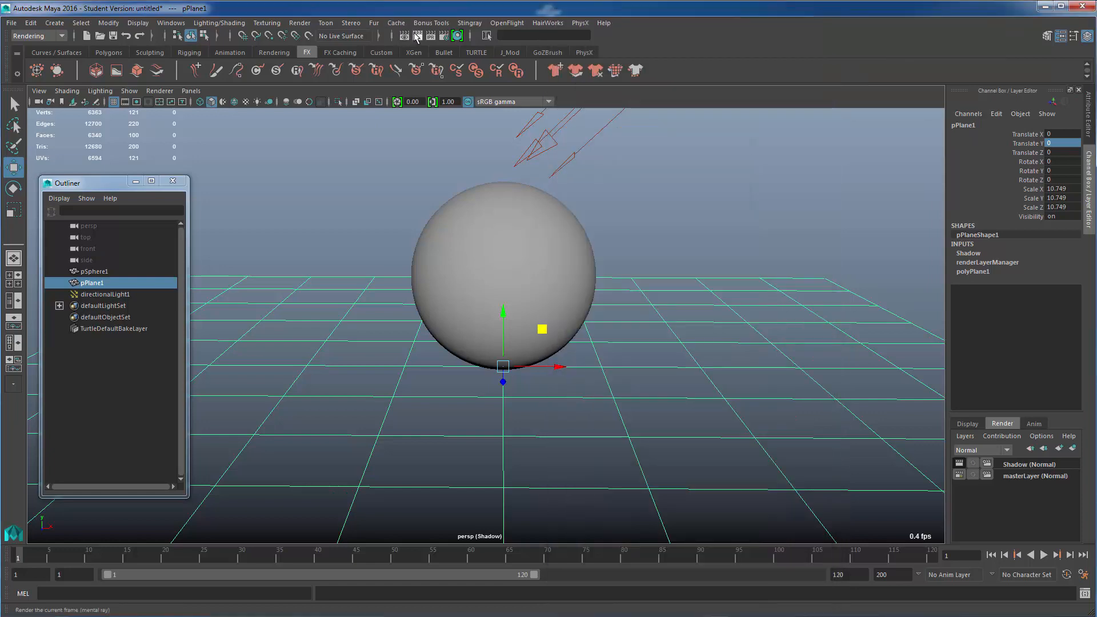
left_click(417, 36)
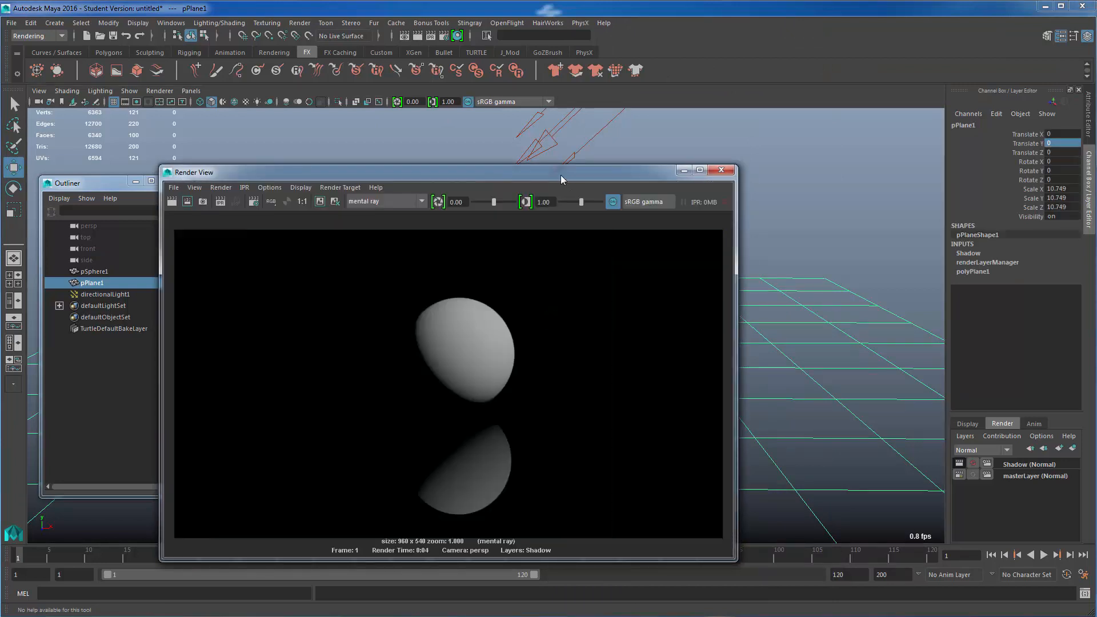
left_click_drag(561, 179, 556, 184)
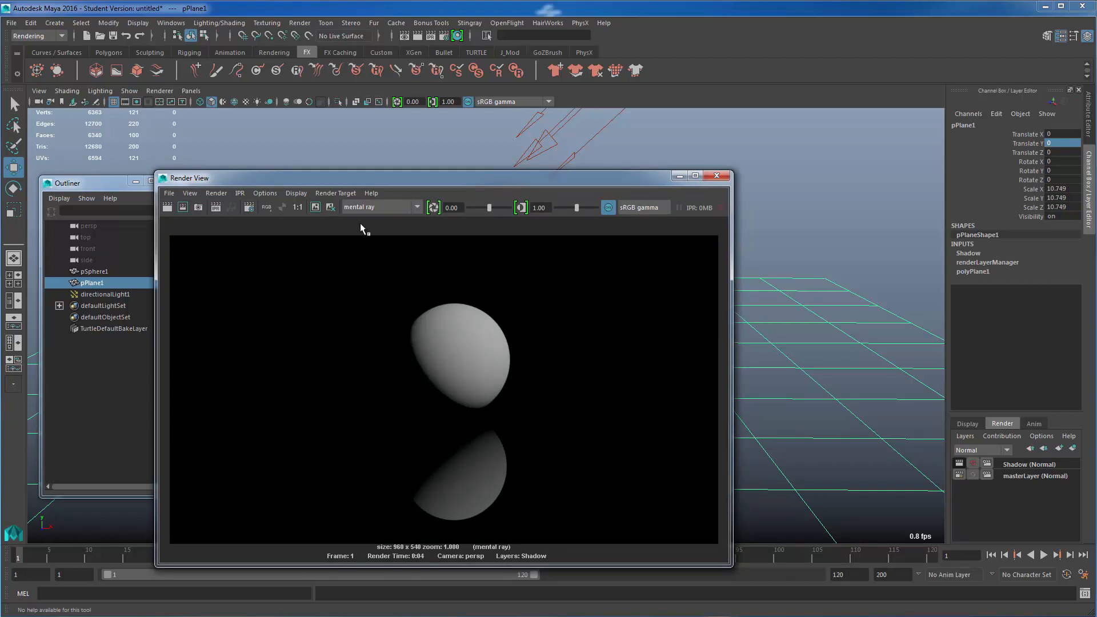
left_click(281, 207)
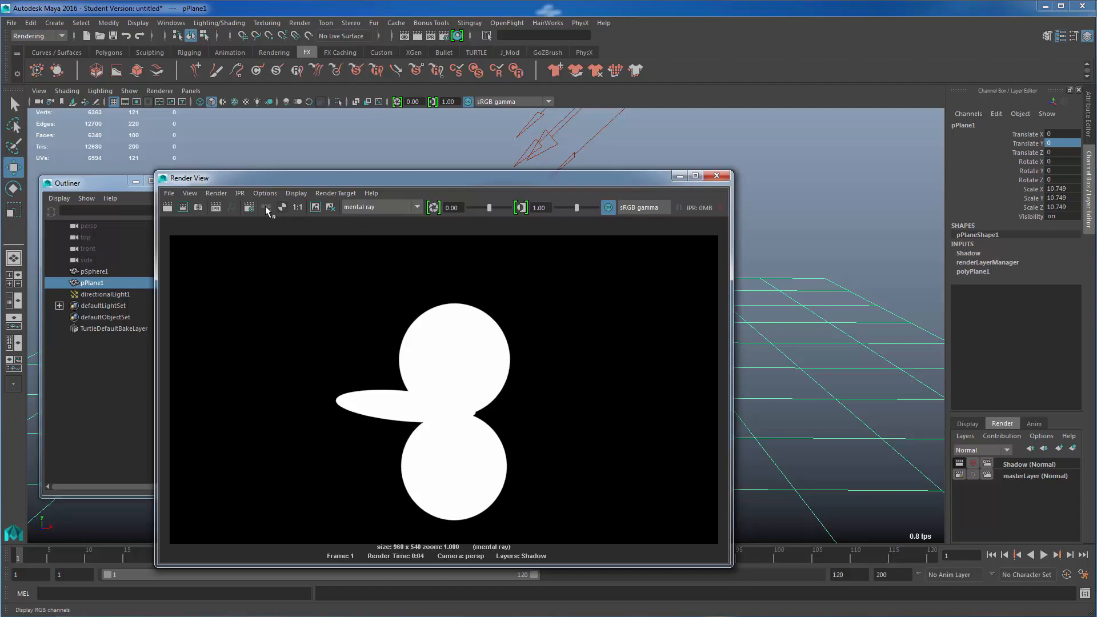
left_click(265, 206)
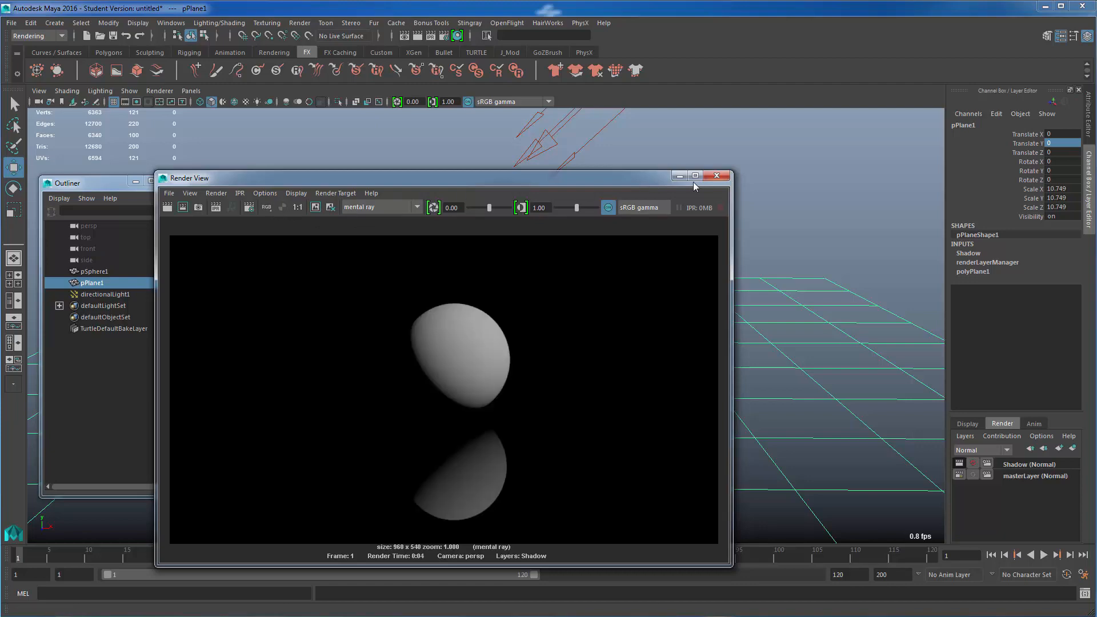
left_click(716, 175)
Step: Turn off Receive Shadows, Motion Blur, Primary Visibility, Visible In Reflections and Visible In Refractions in the sphere's render stats
left_click(475, 306)
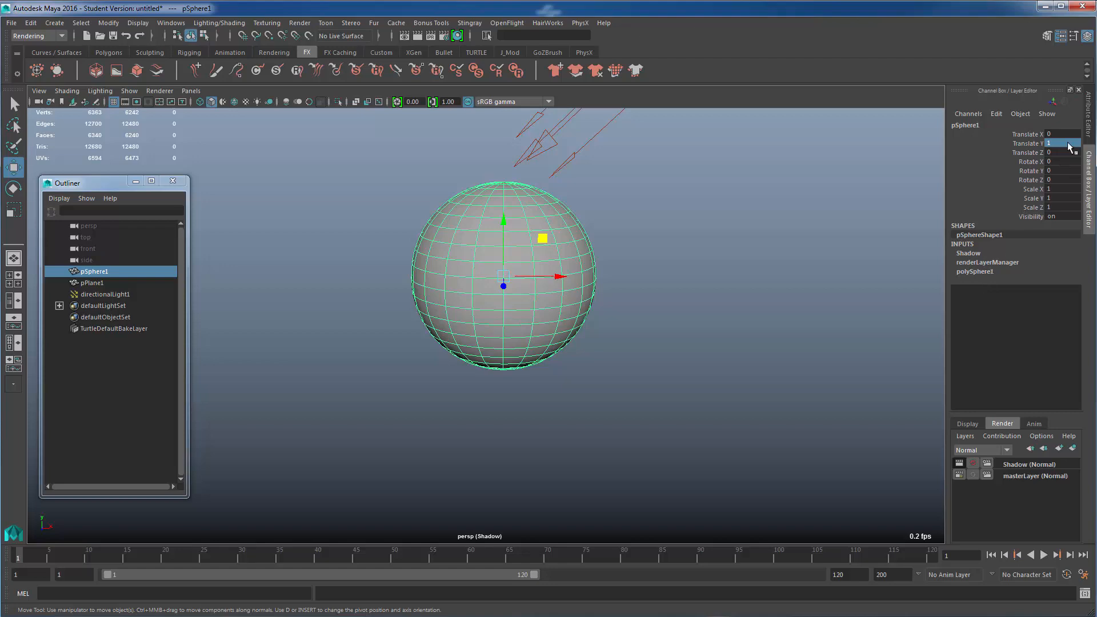
left_click(1086, 129)
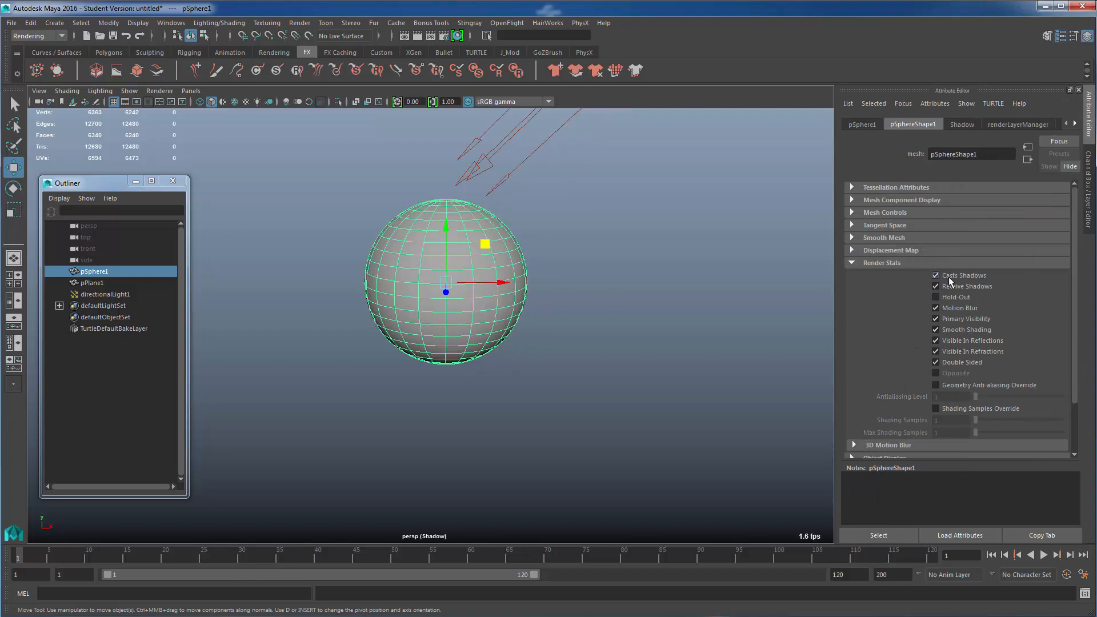
left_click(936, 286)
left_click(936, 309)
left_click(936, 319)
left_click(937, 341)
left_click(936, 351)
Step: Render the Shadow layer again with the sphere's new render stats and check the shadow in the alpha channel
left_click(417, 36)
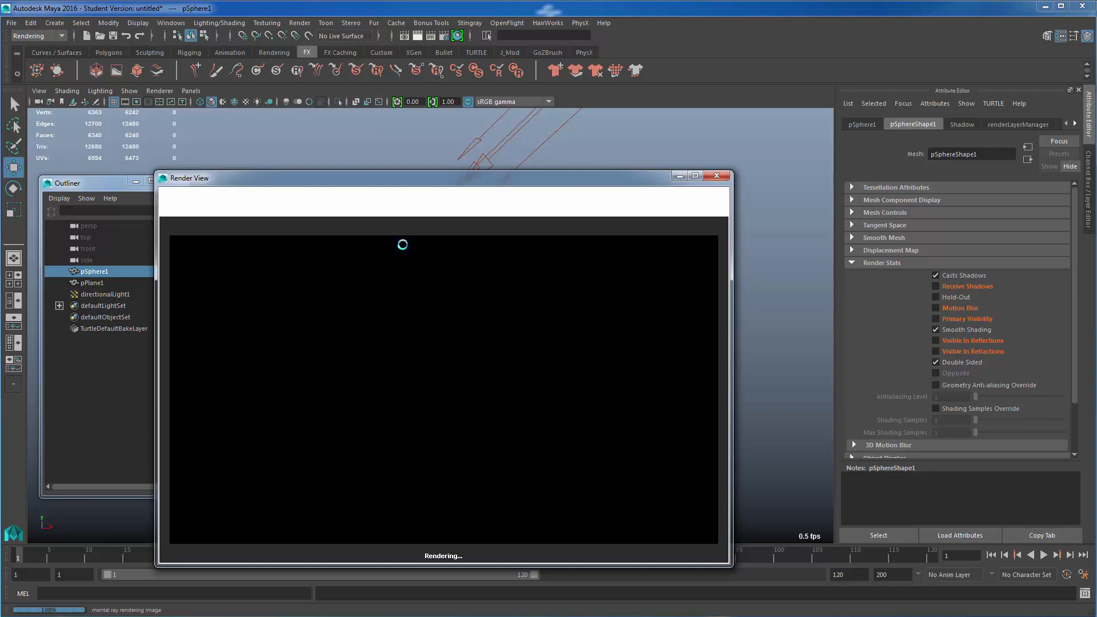
left_click(280, 212)
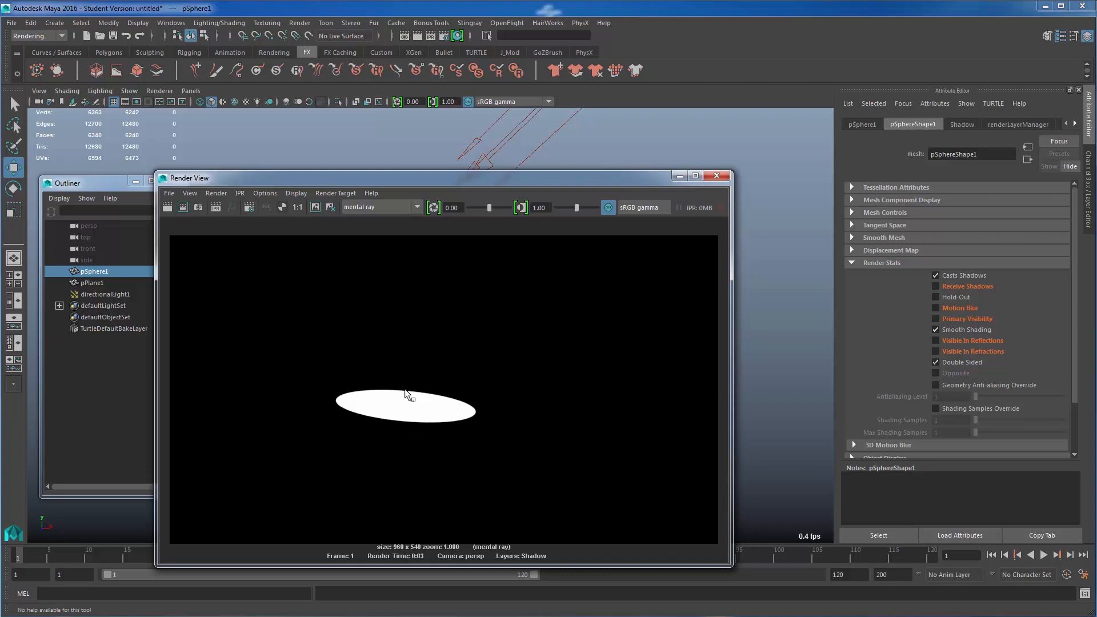
left_click(266, 208)
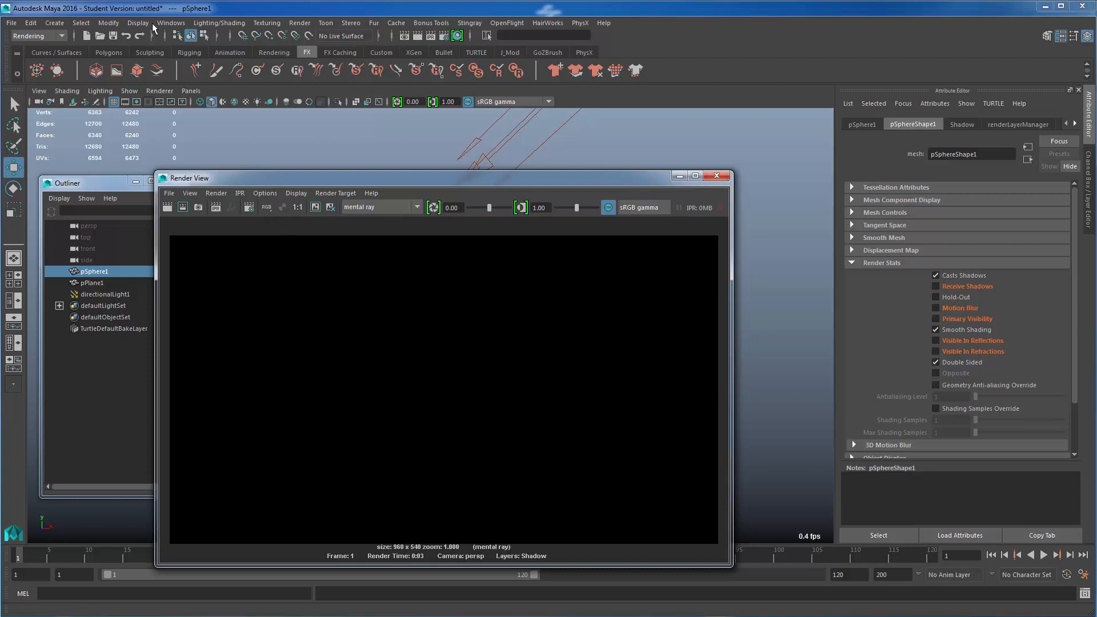
left_click(37, 36)
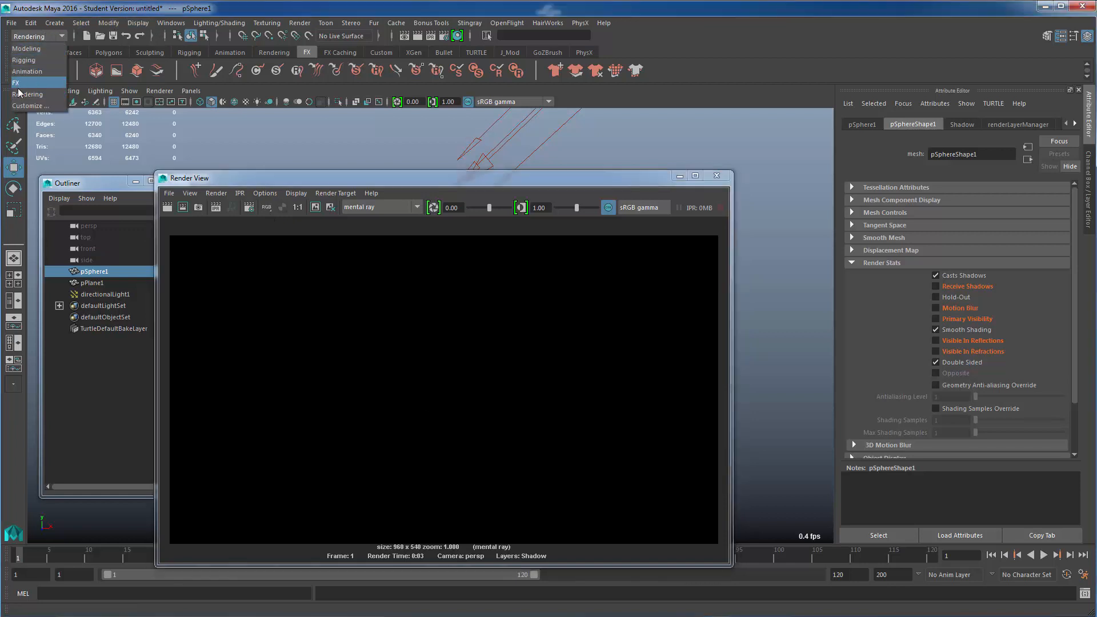
left_click(48, 99)
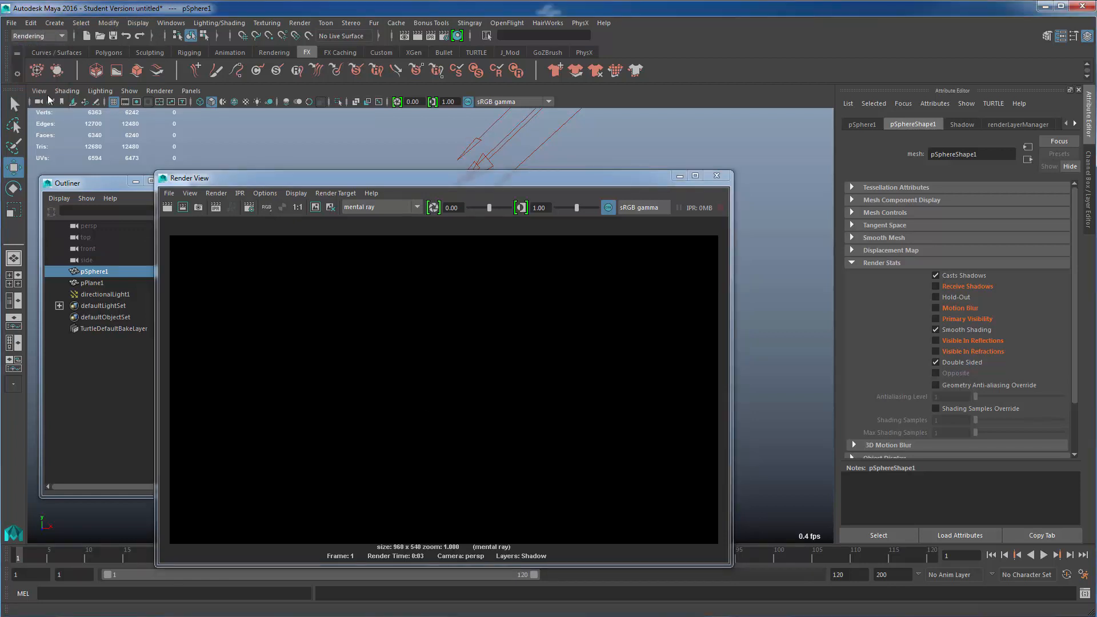
left_click(299, 23)
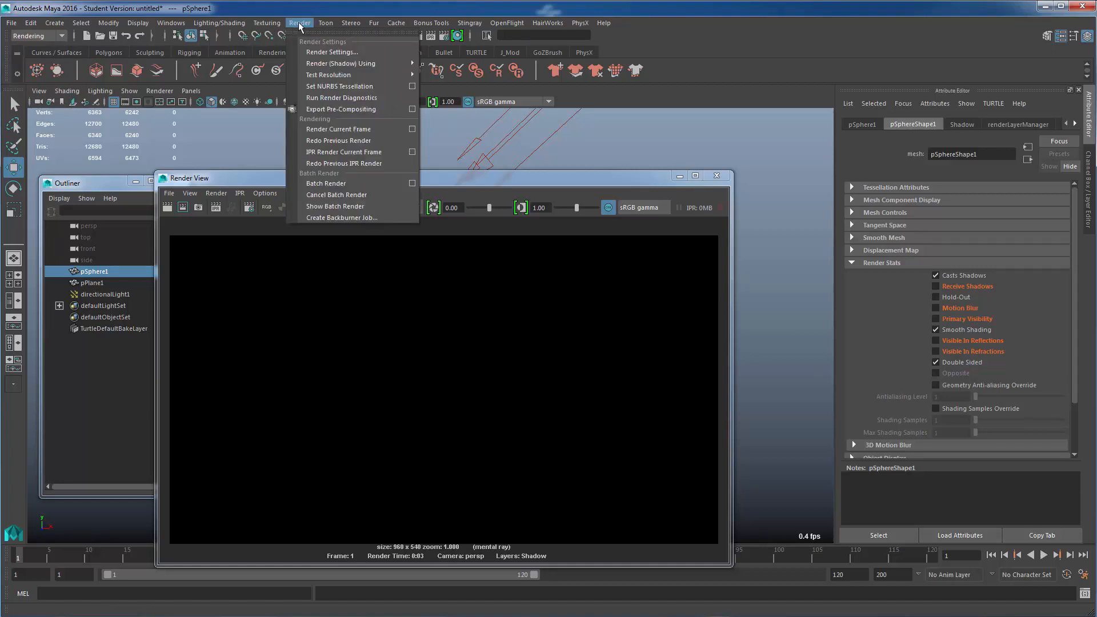
left_click(299, 24)
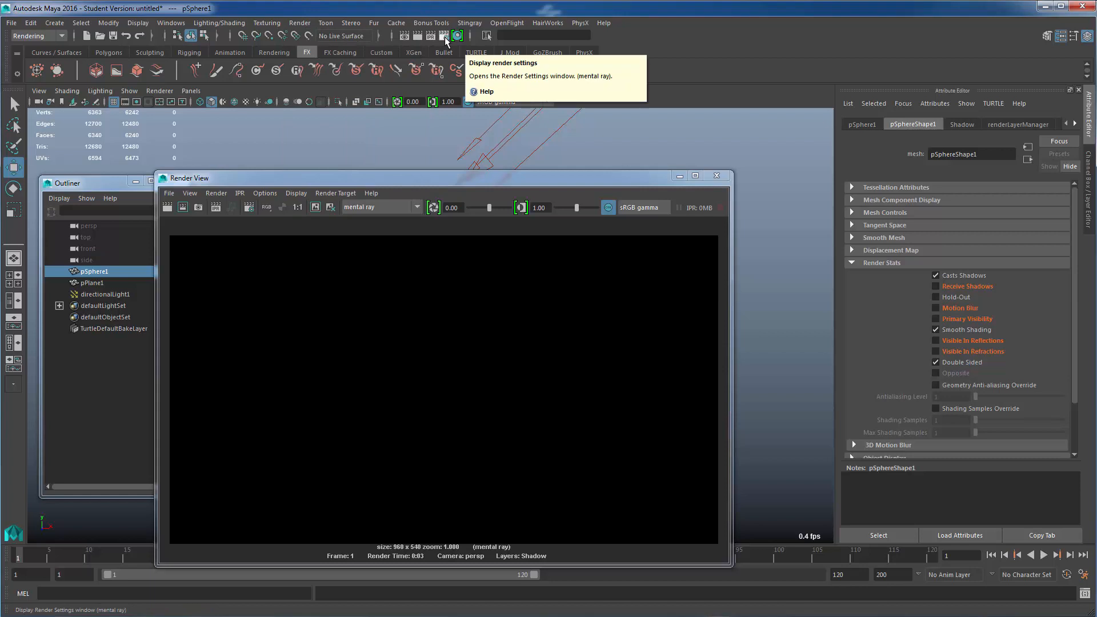
Step: Open the Shadow layer's render settings and show the common output options
left_click(1088, 196)
left_click(987, 465)
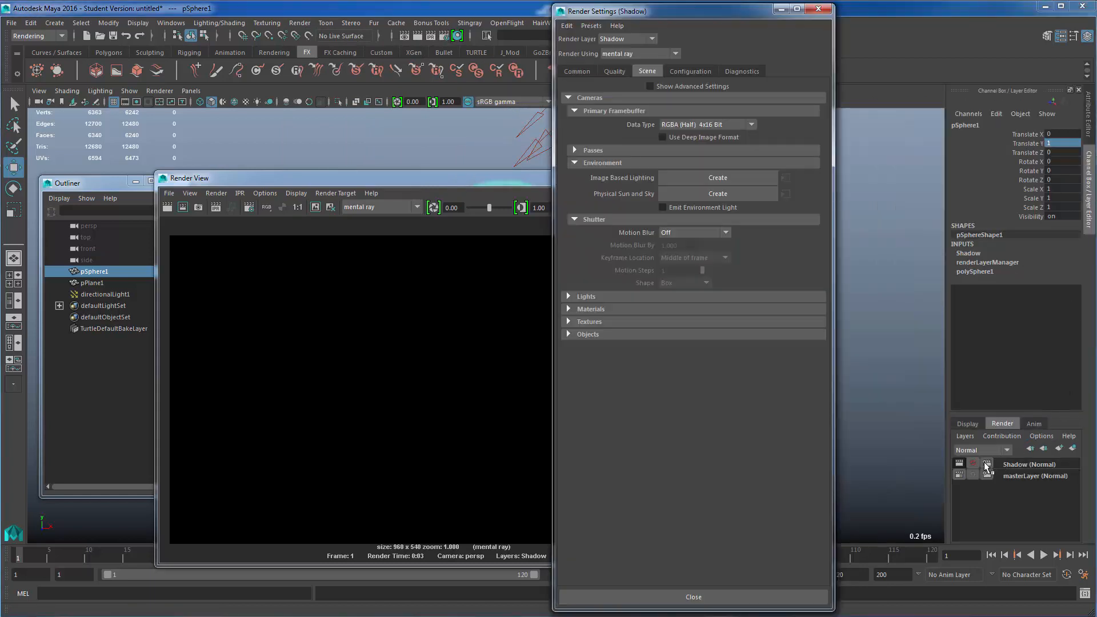
left_click(581, 71)
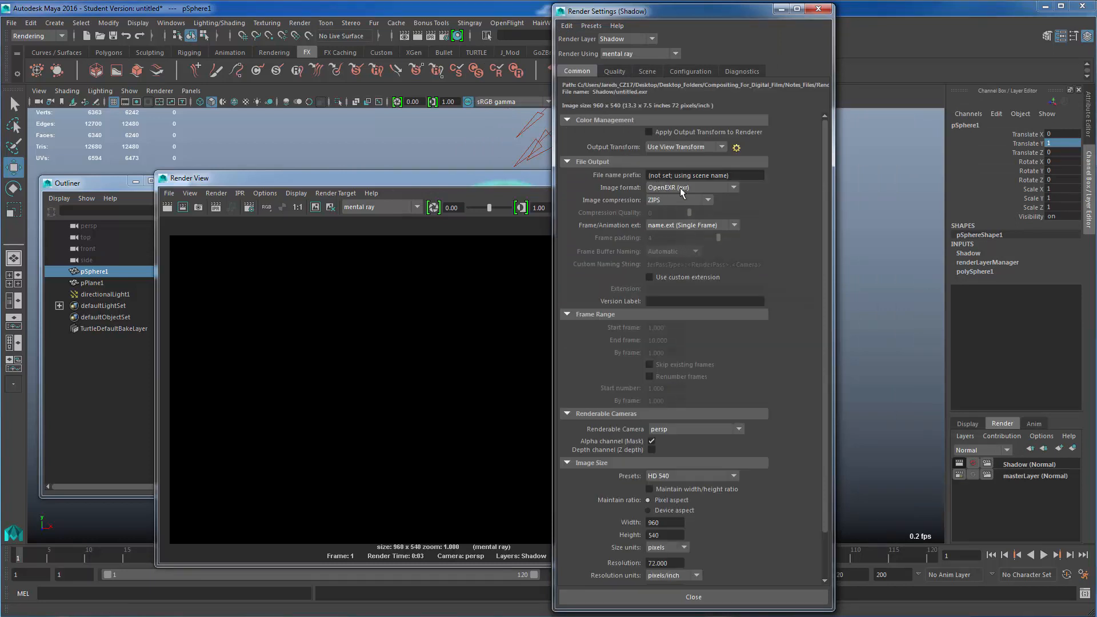
Step: Try the image compression at none and return it to ZIPS
left_click(677, 200)
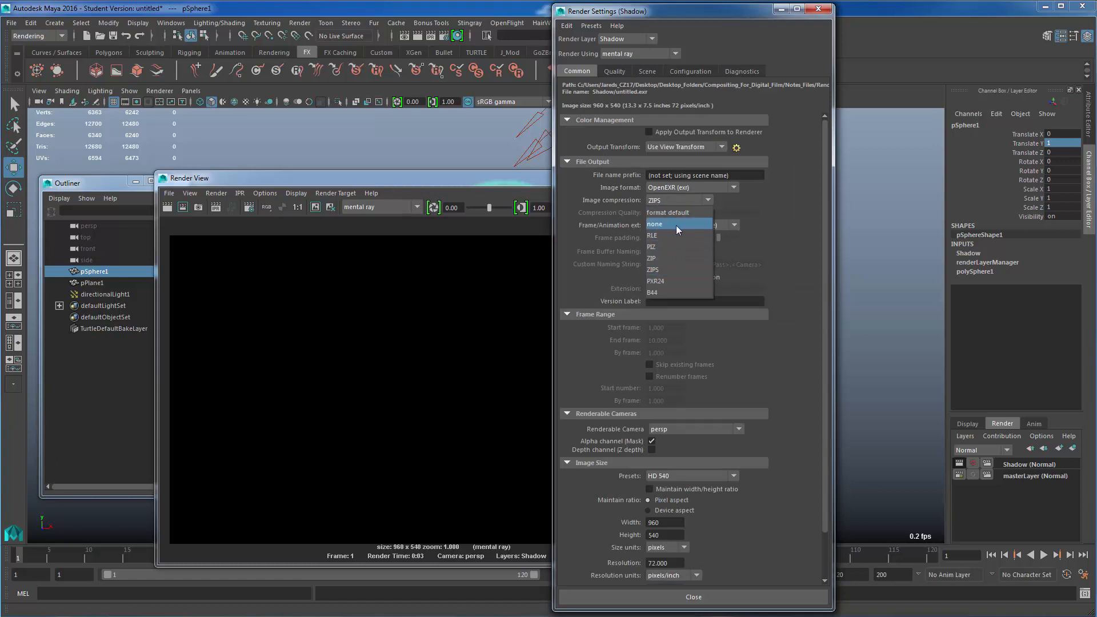
left_click(677, 225)
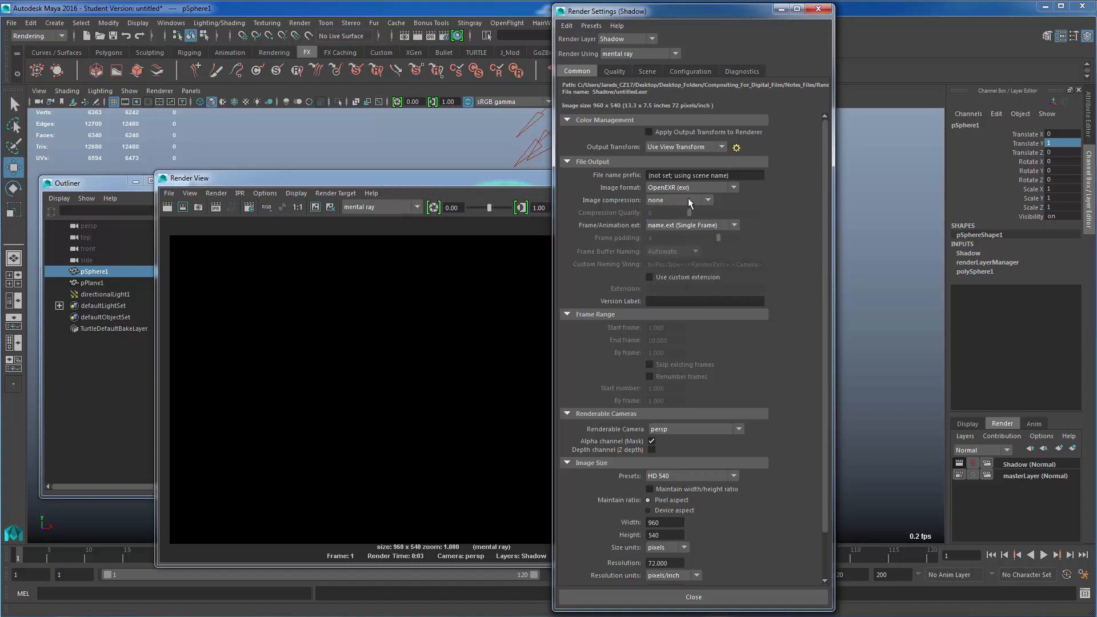
left_click(689, 198)
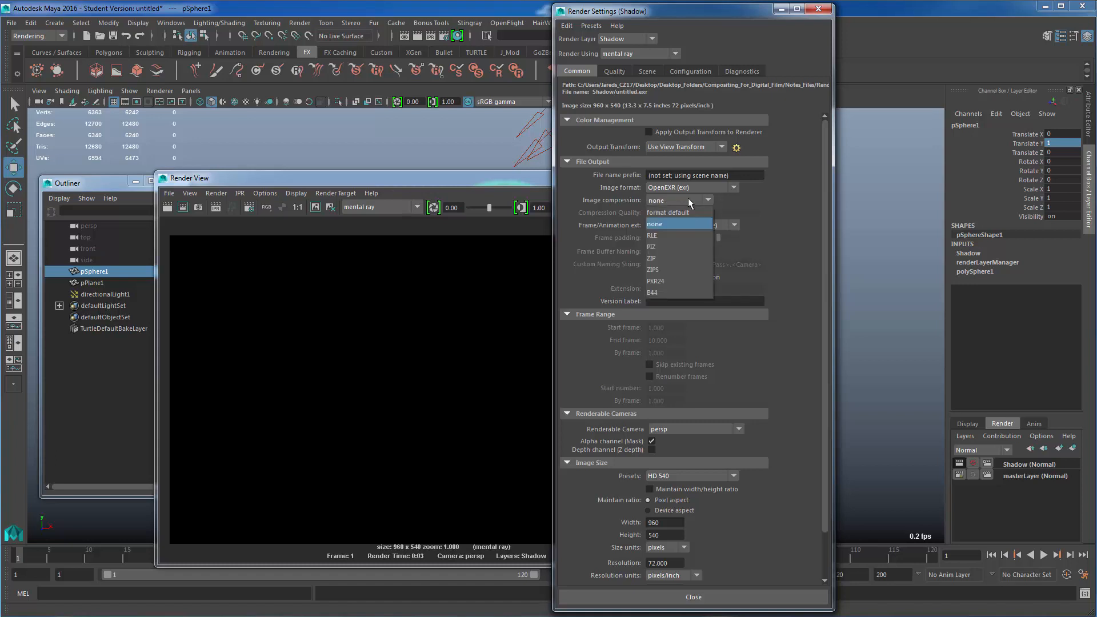
left_click(676, 268)
Step: Set the frame/animation extension to name.#.ext and the end frame to 1, and close the render settings after checking the quality and scene options
left_click(715, 225)
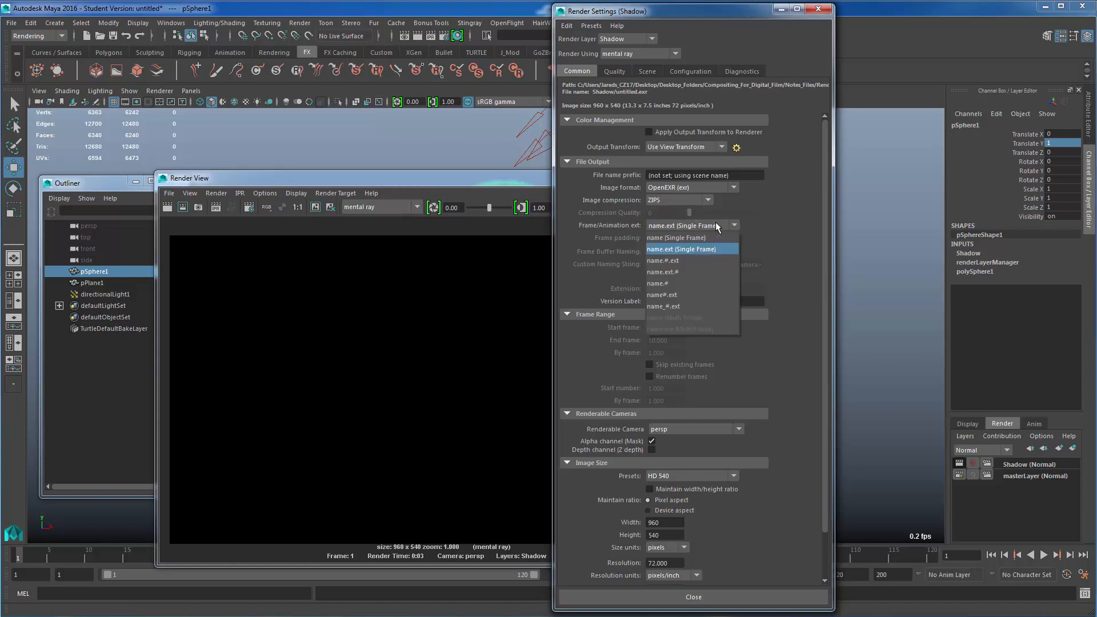
left_click(657, 263)
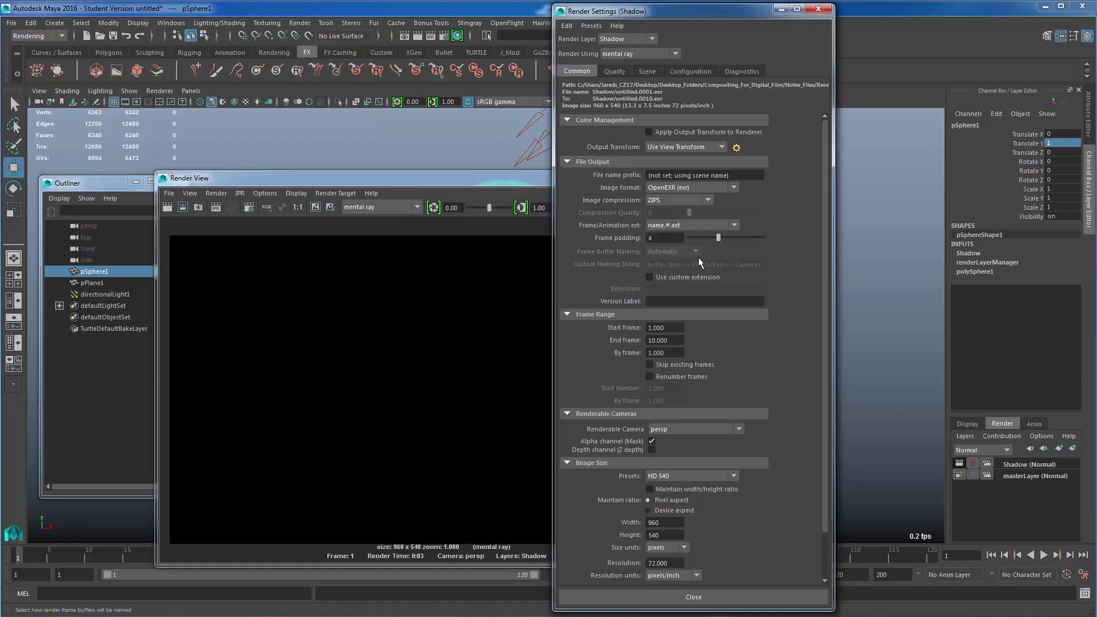
left_click(650, 340)
double_click(650, 340)
type("1")
key("Return")
scroll(799, 338, "down", 2)
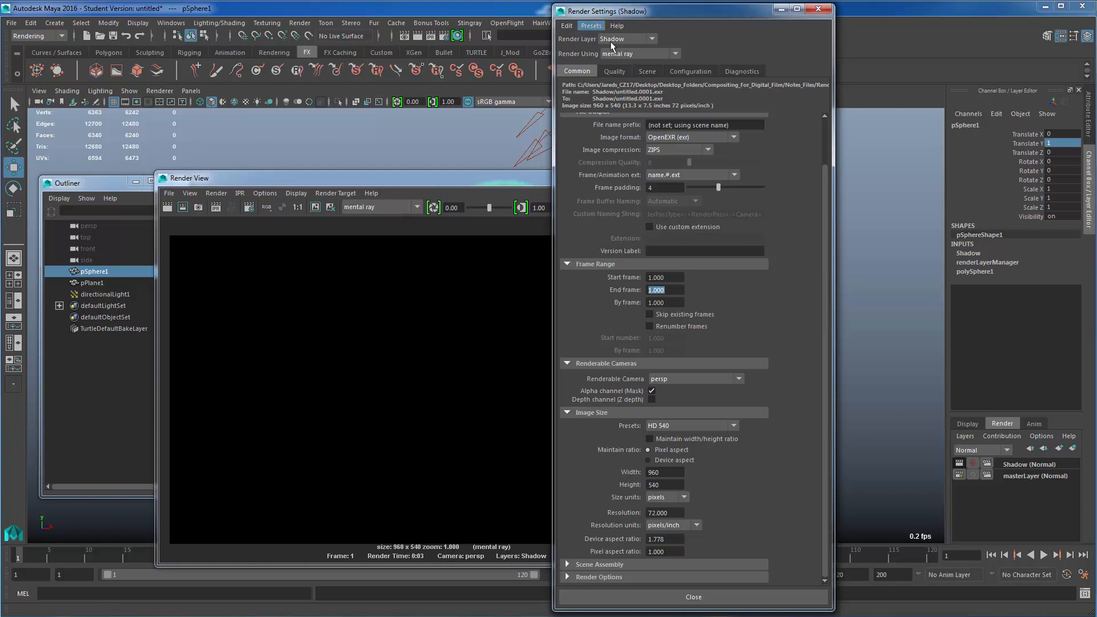
left_click(640, 71)
left_click(616, 71)
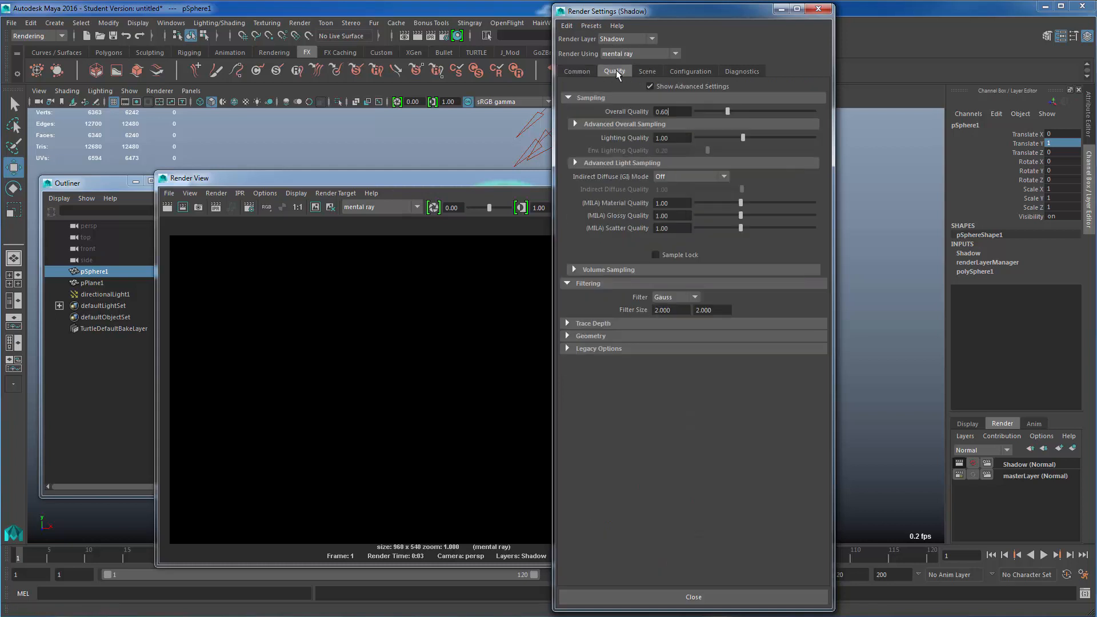
left_click(654, 73)
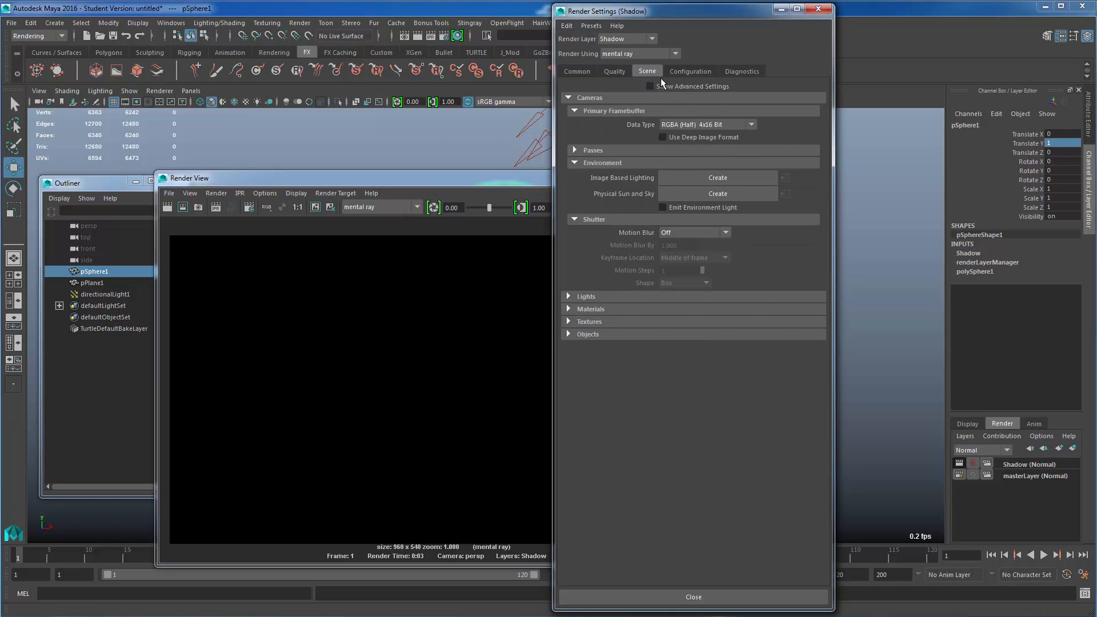
left_click(818, 10)
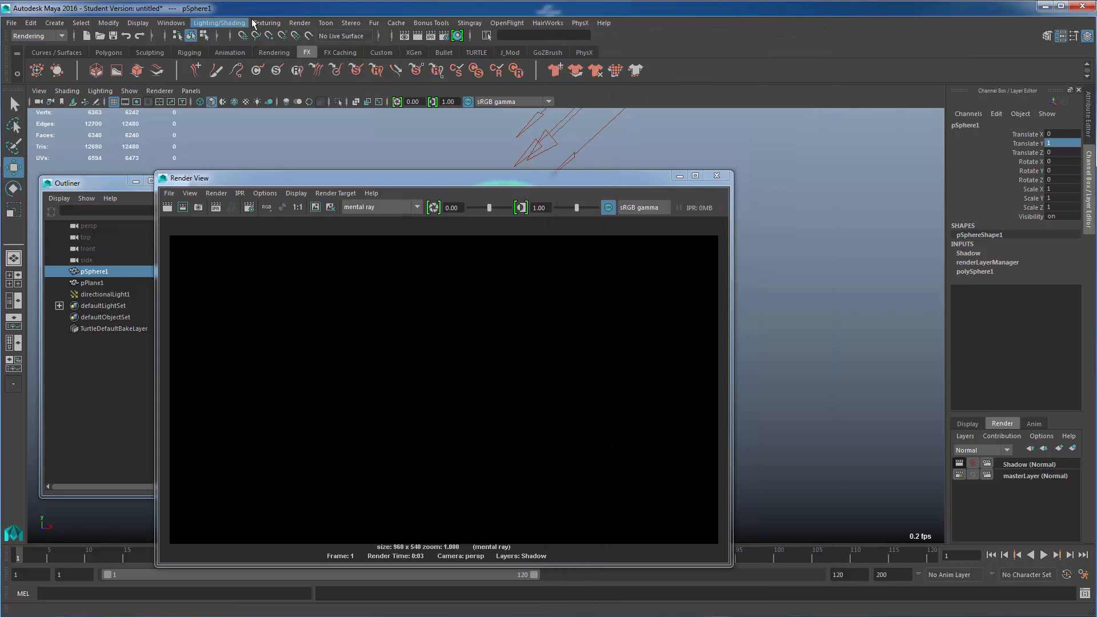
Step: Batch render the Shadow layer, accepting the student version notice
left_click(300, 22)
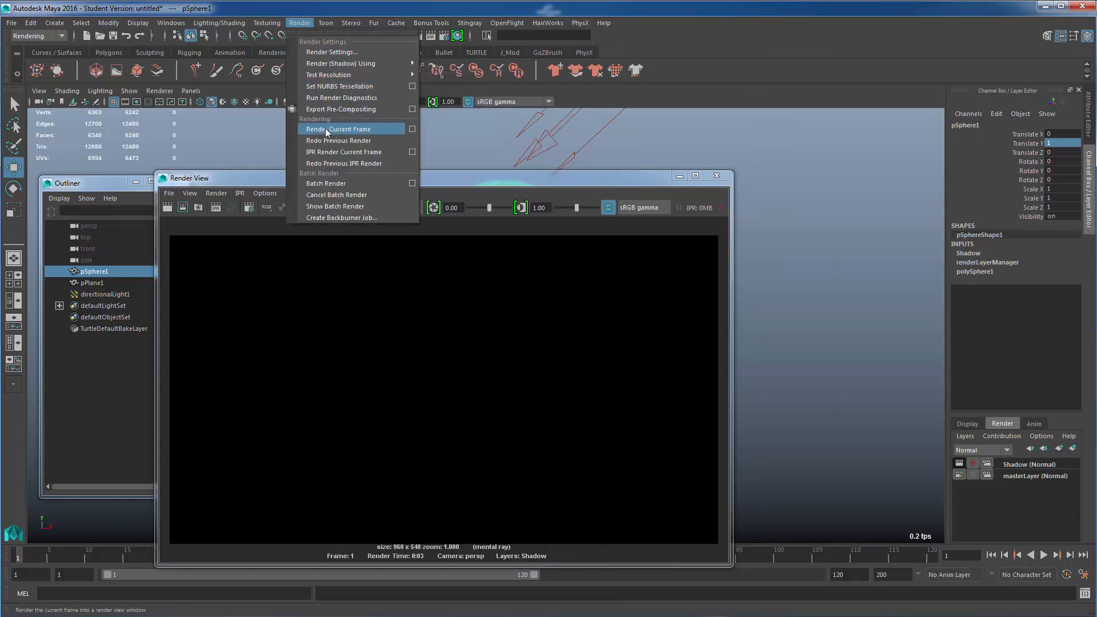
left_click(349, 182)
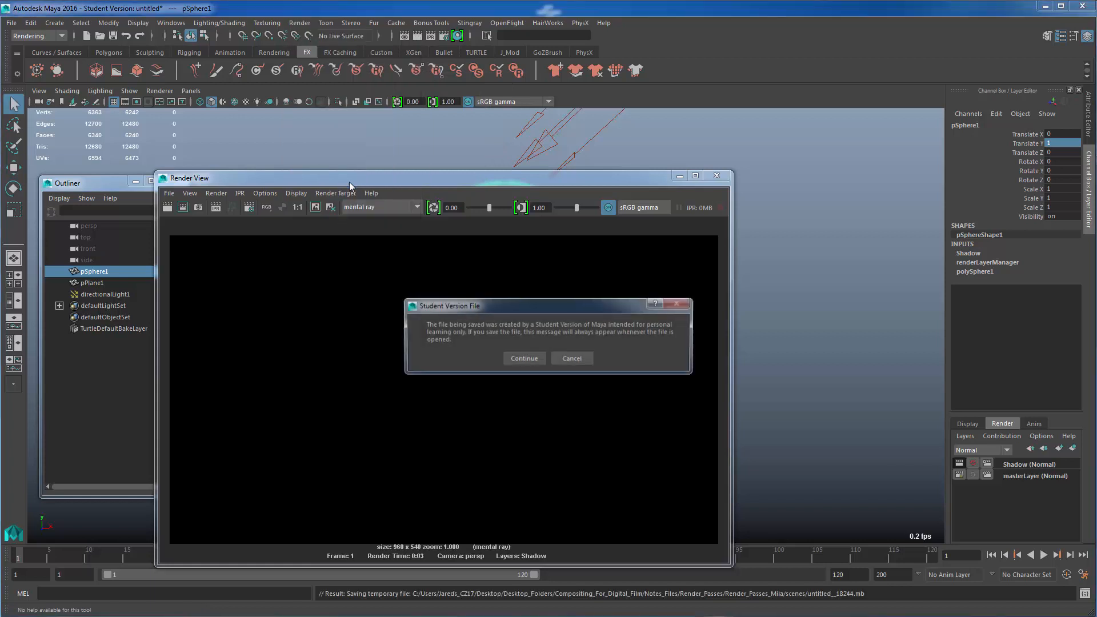
left_click(524, 359)
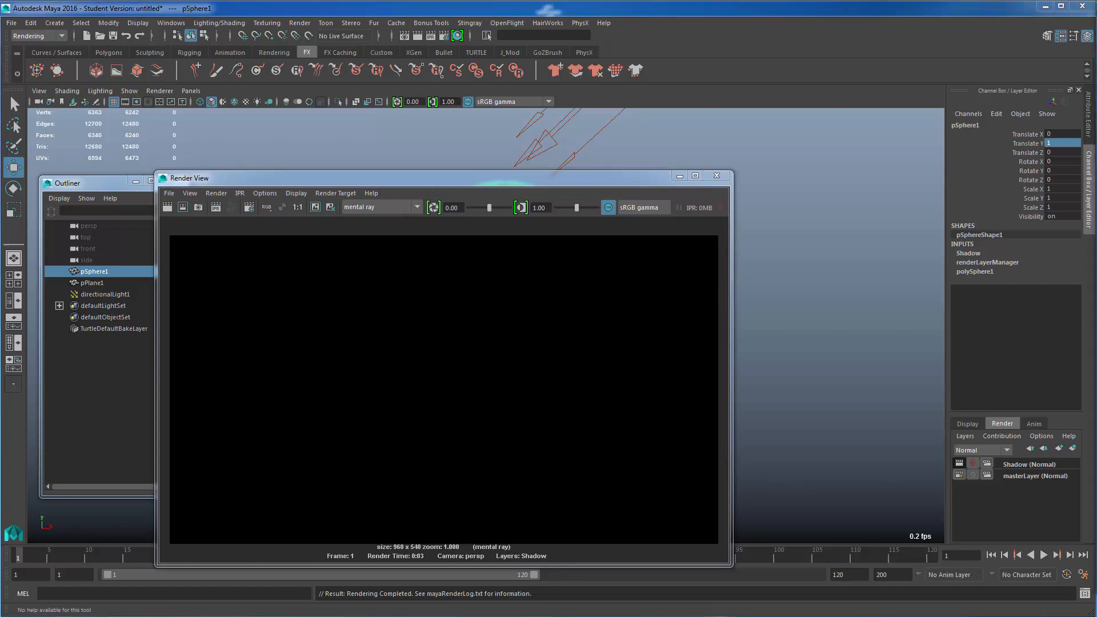
Step: Switch to the file explorer and find the rendered EXR in Render_Passes > Render_Passes_Mila > images > Shadow
left_click_drag(1096, 11, 542, 79)
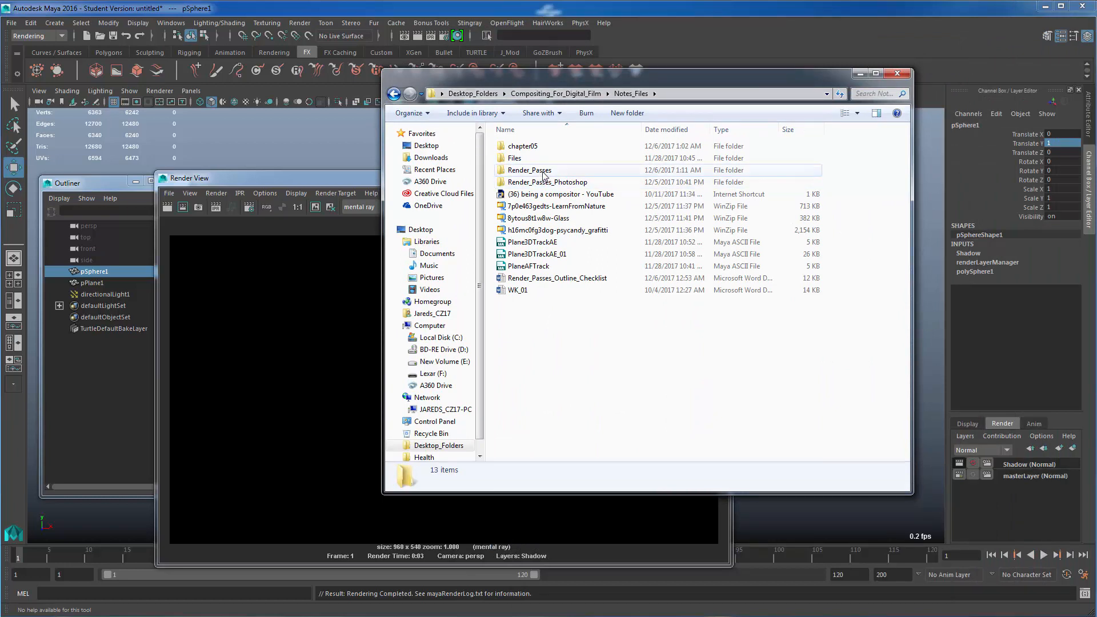
double_click(543, 172)
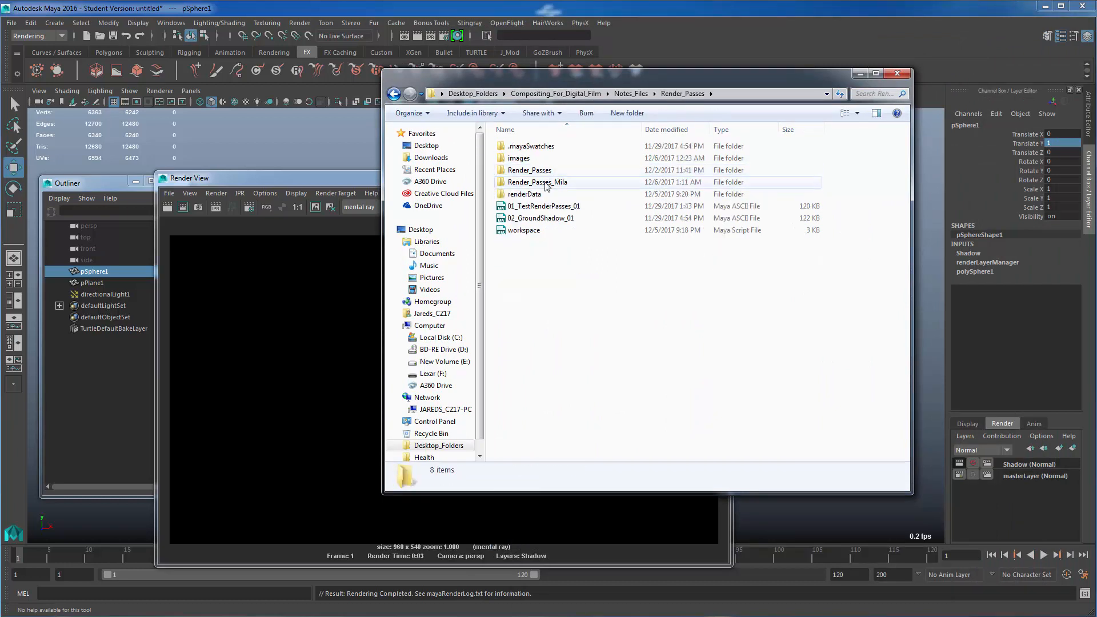
double_click(546, 183)
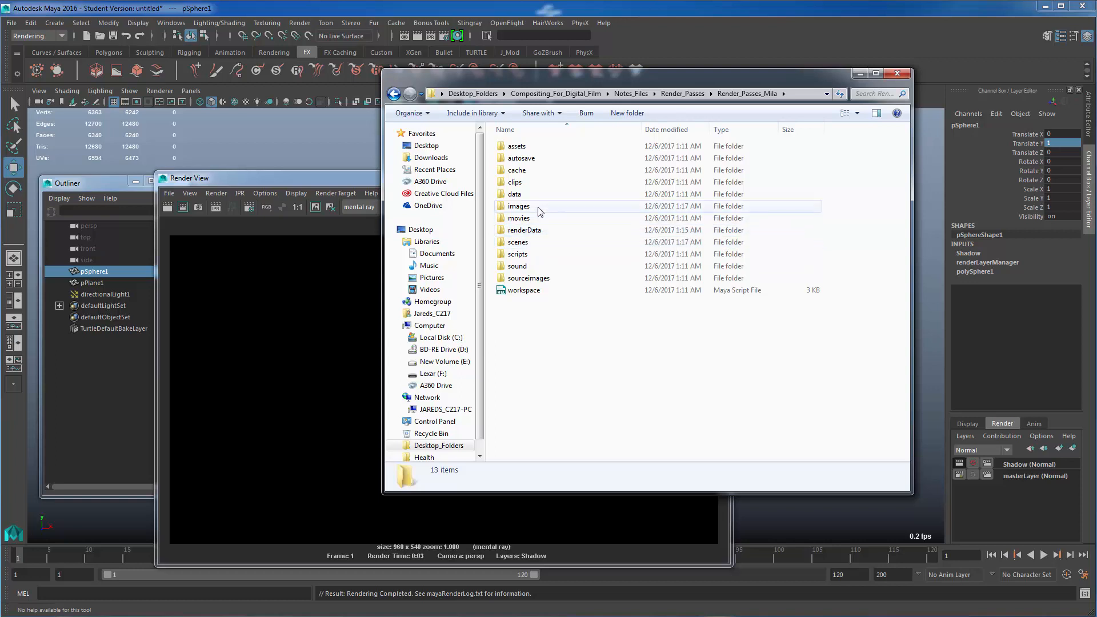
double_click(539, 211)
double_click(528, 149)
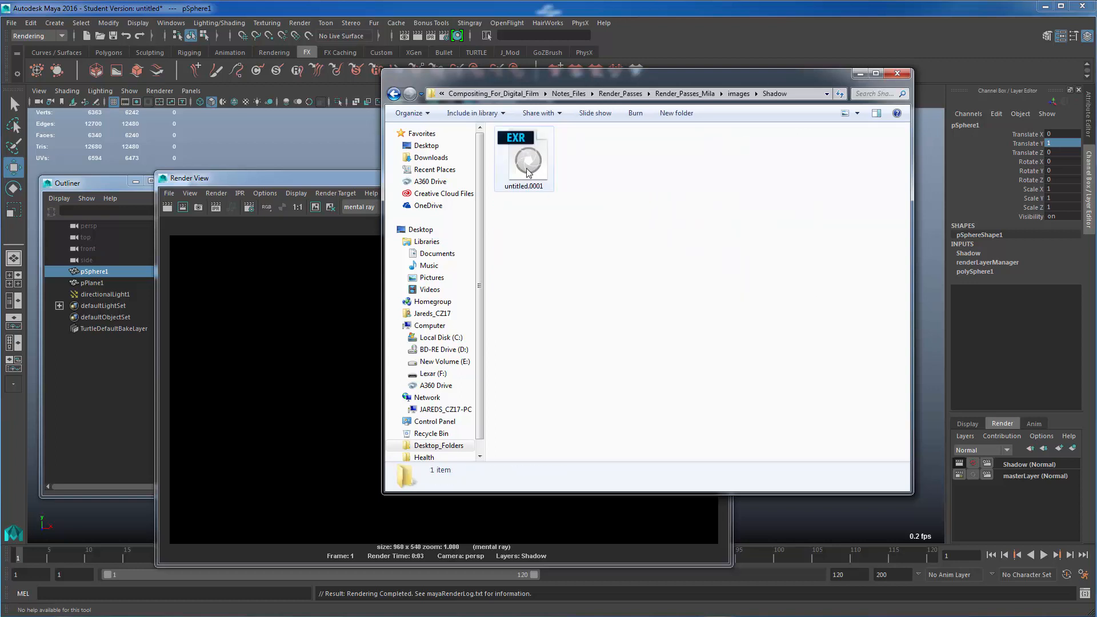
left_click(528, 172)
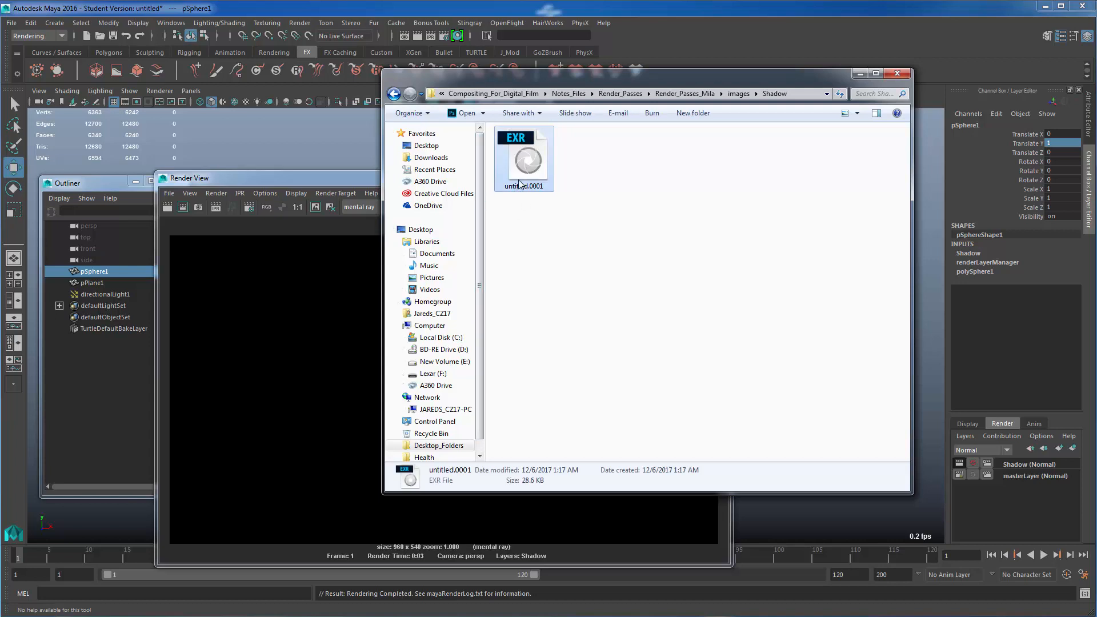
Step: Set the file name prefix to "shadow" in the Shadow layer's render settings in Maya
left_click(665, 30)
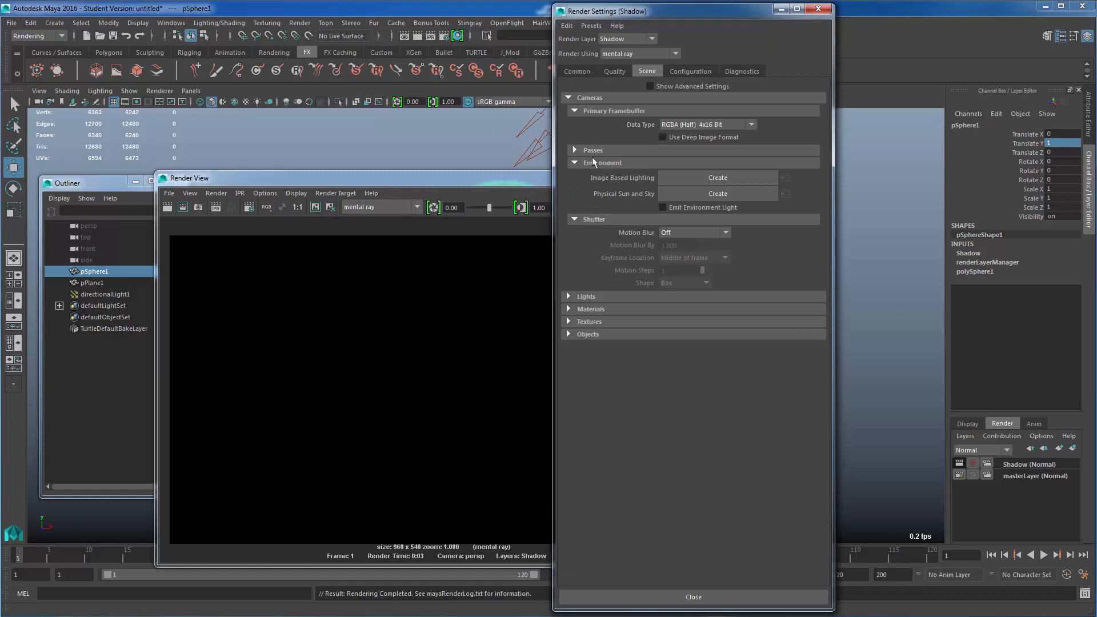
left_click(578, 71)
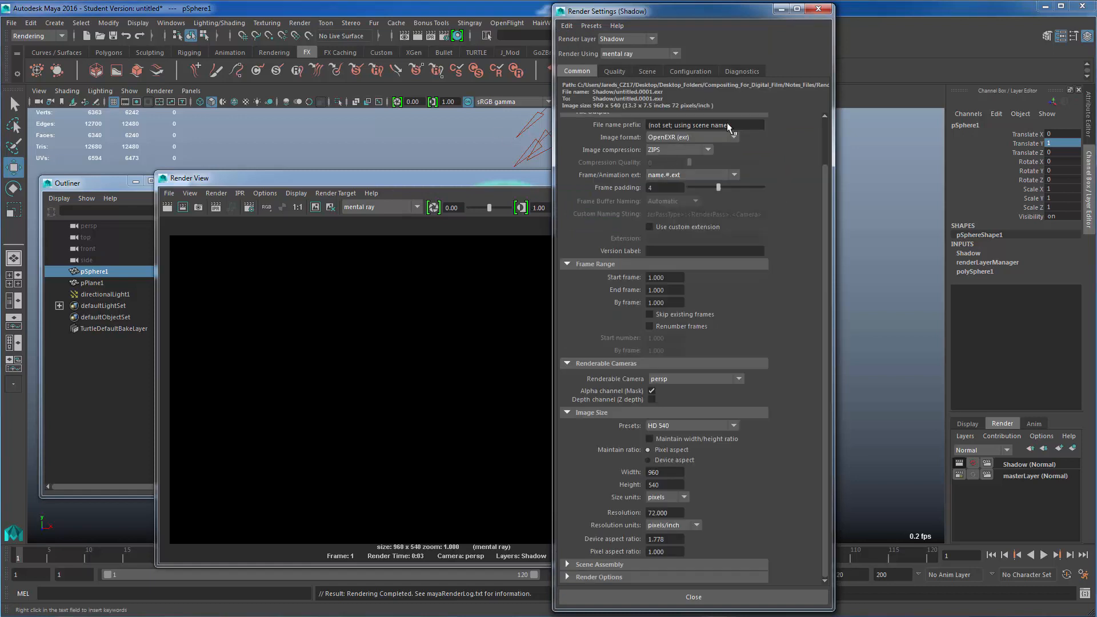
left_click_drag(743, 126, 639, 140)
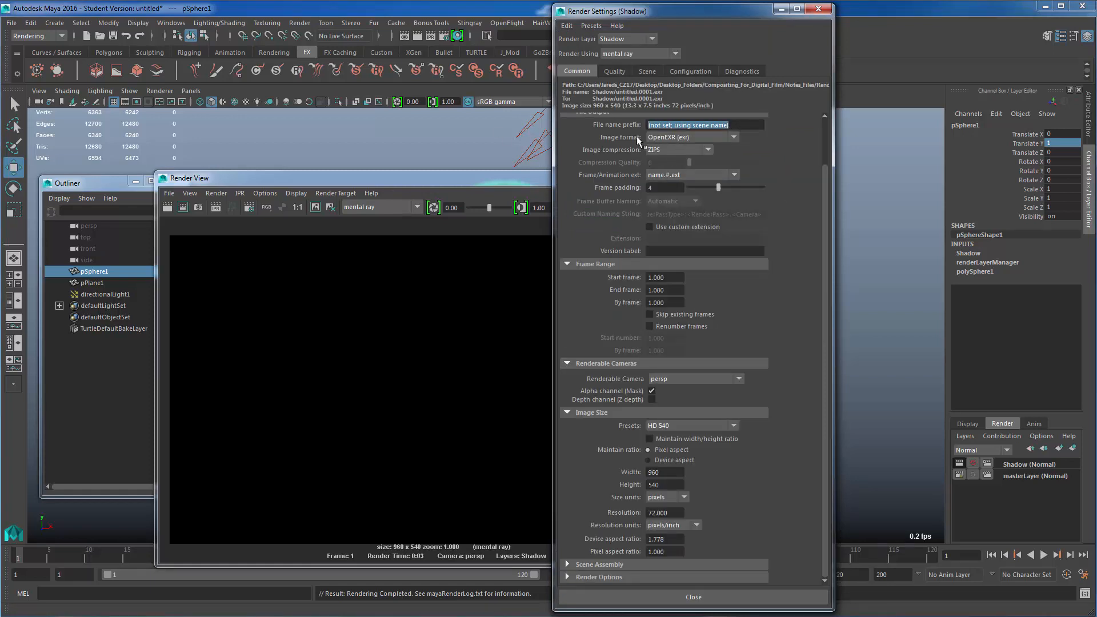
type("shadow")
key("Return")
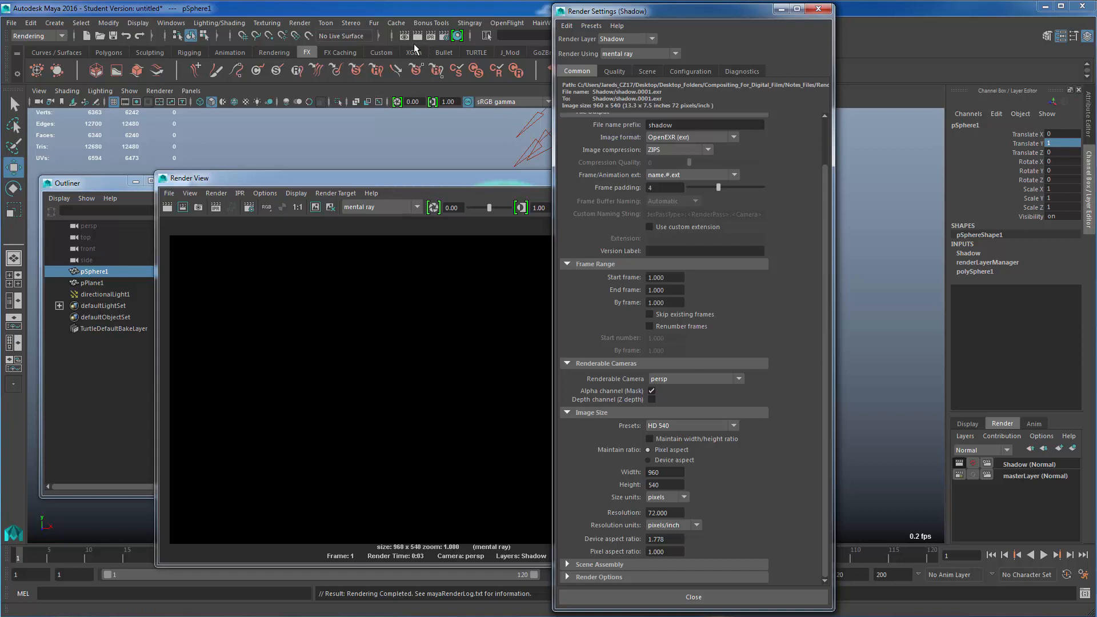
Step: Batch render the Shadow layer under its new file name and close the render settings and Render View
left_click(299, 22)
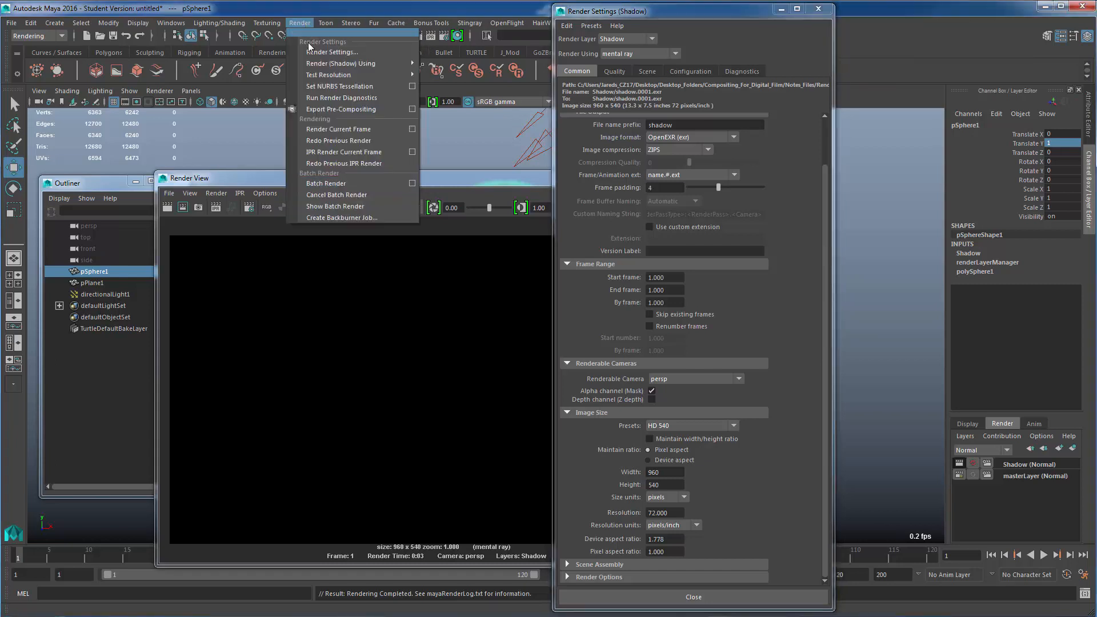
left_click(324, 183)
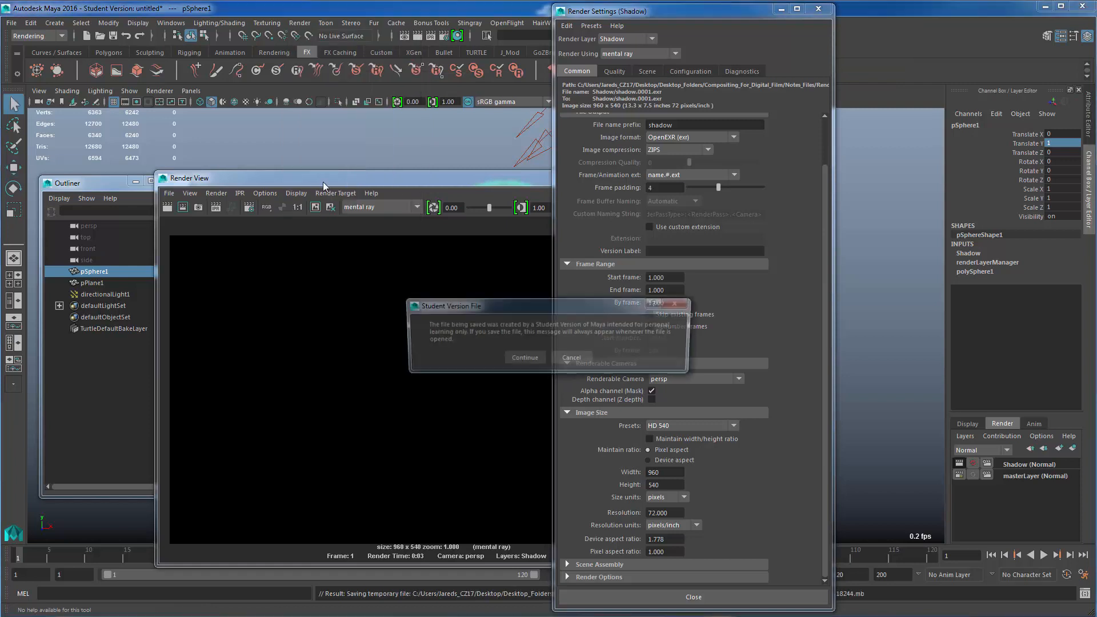
left_click(514, 358)
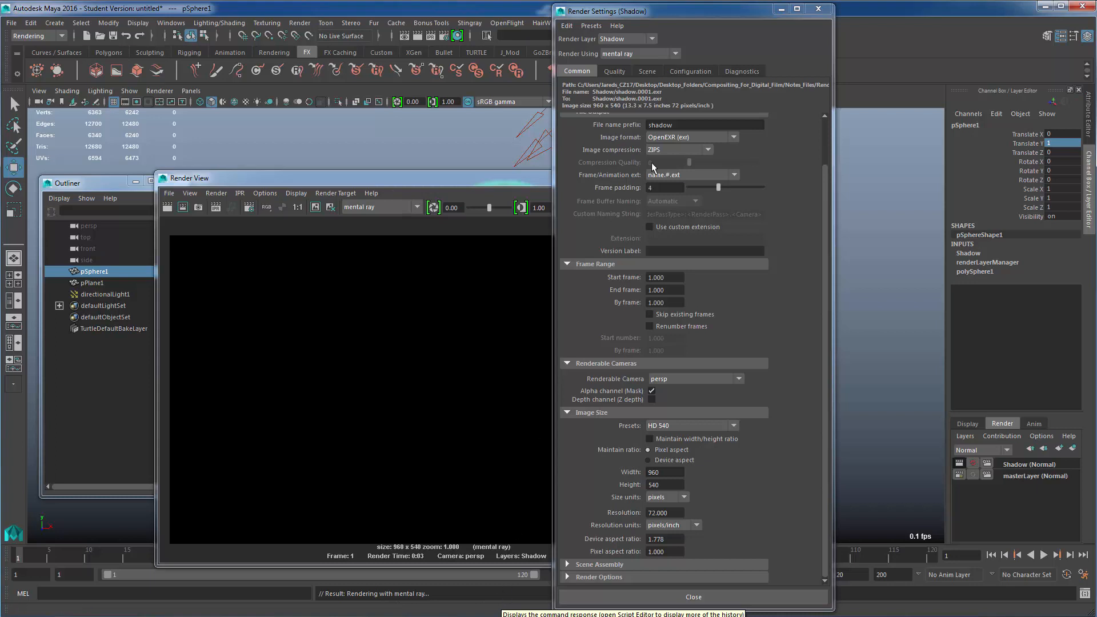
left_click(818, 10)
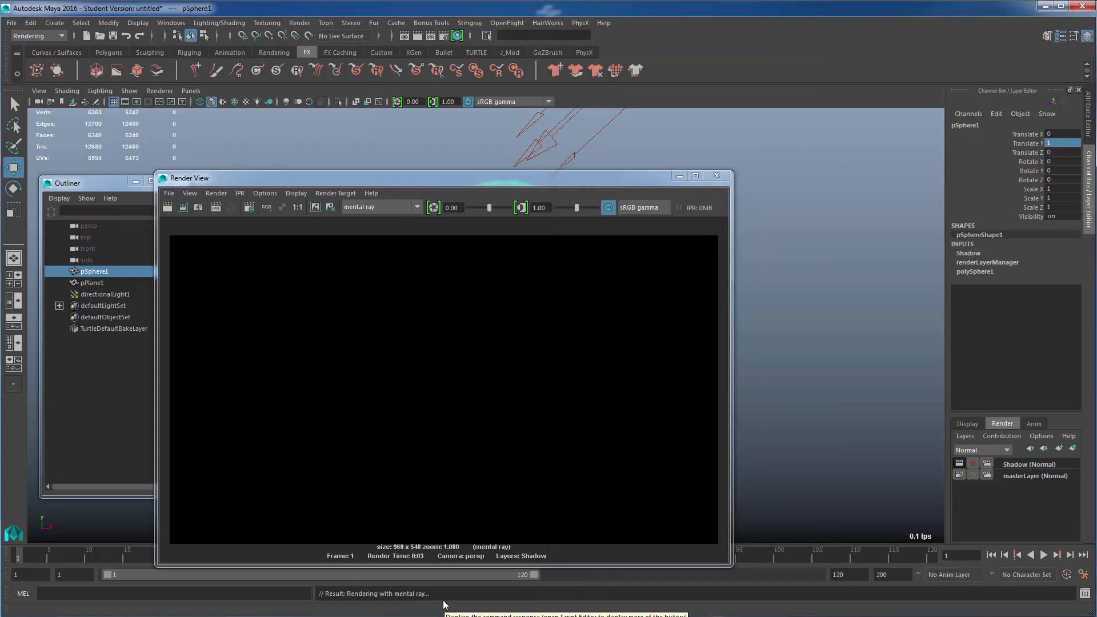
left_click(717, 176)
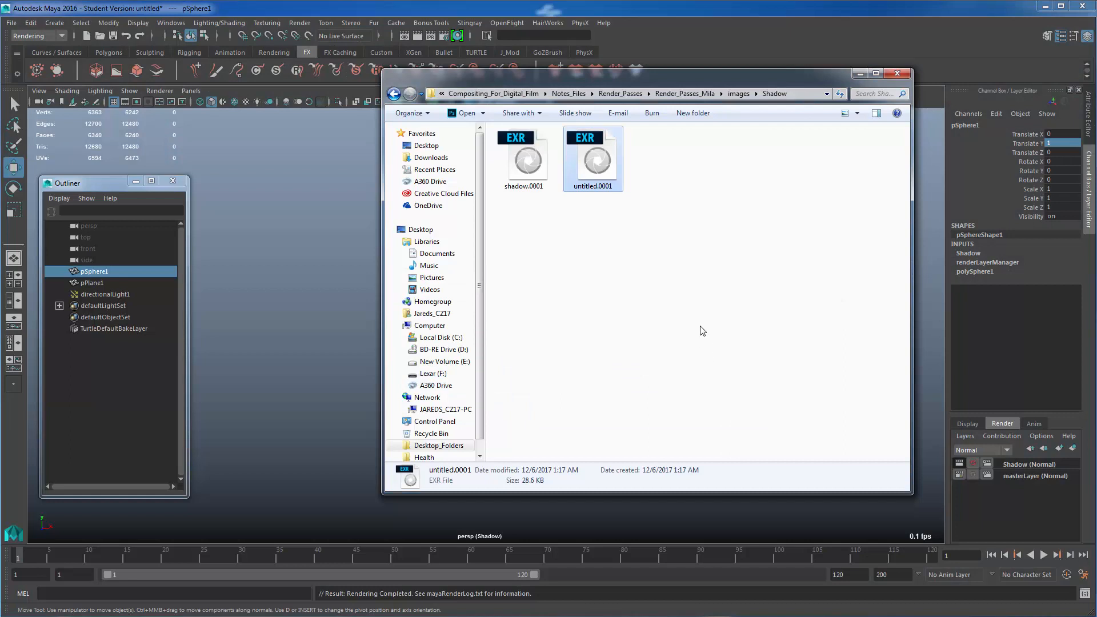
Step: Delete the untitled.0001 EXR from the Shadow images folder, keeping shadow.0001
left_click(544, 179)
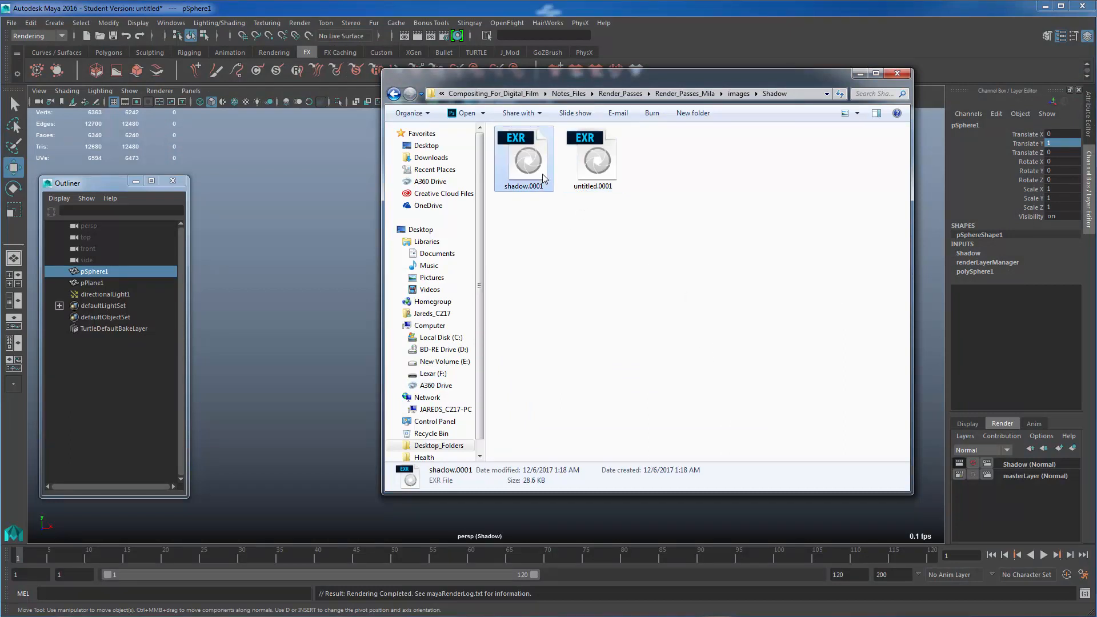
left_click(595, 173)
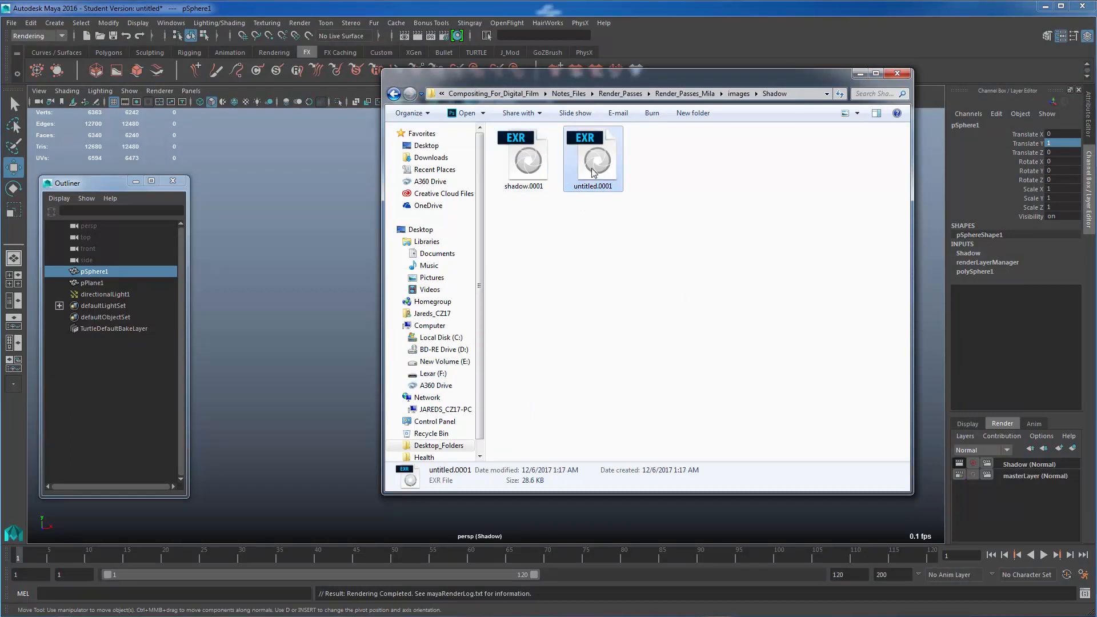
key("Delete")
key("Return")
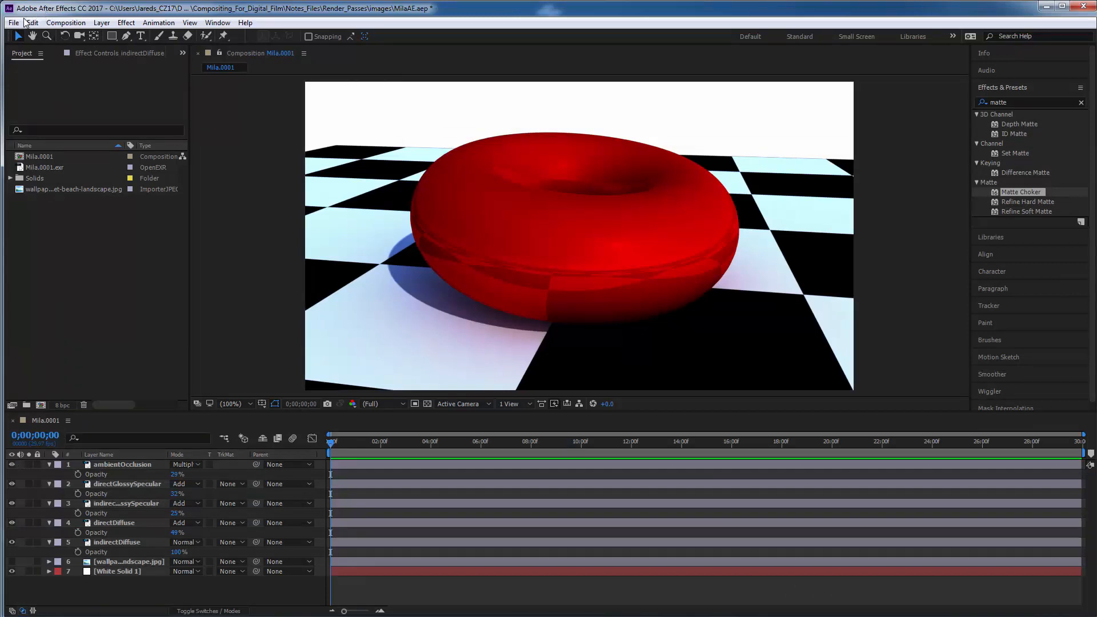
Step: Switch to After Effects and hide every layer of the Mila.0001 composition except White Solid 1
left_click(12, 465)
left_click_drag(12, 486, 12, 574)
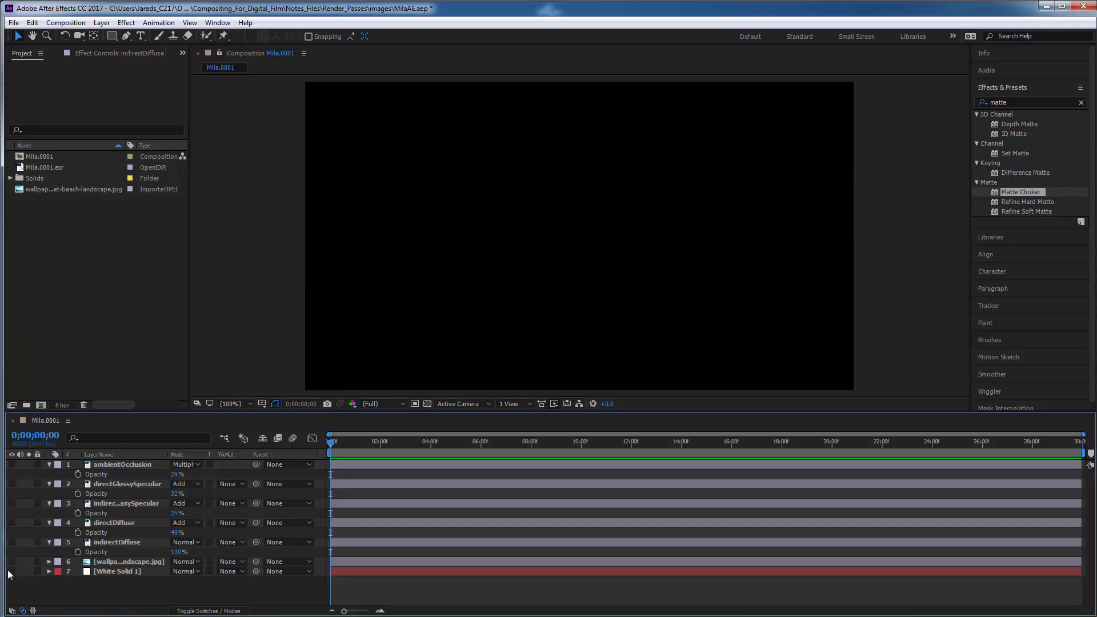
left_click(12, 572)
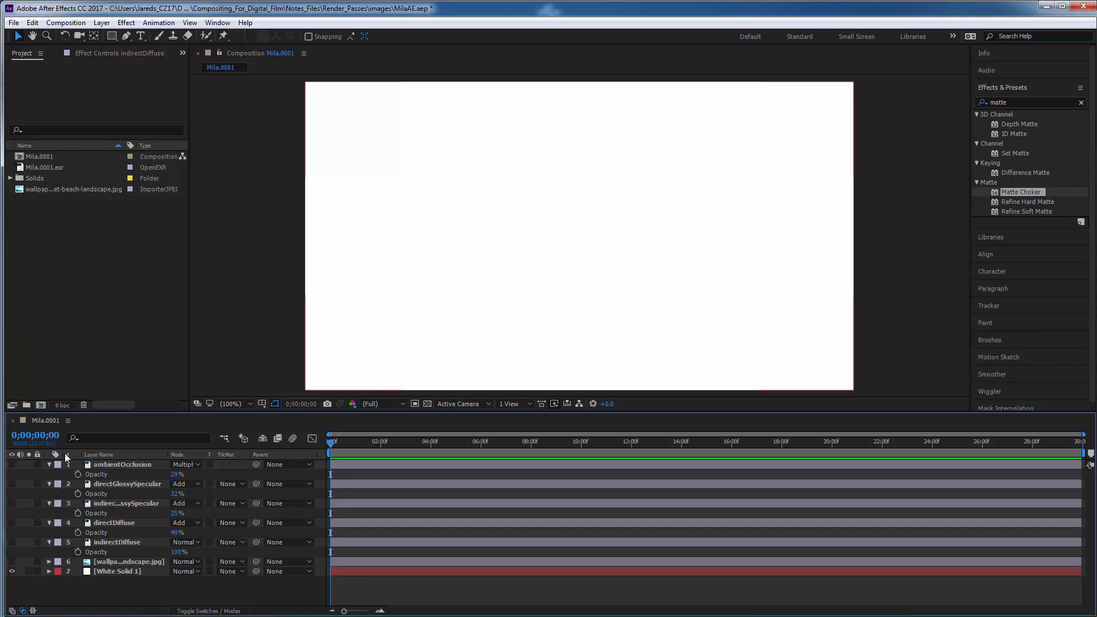
Step: Import shadow.0001.exr from the Render_Passes_Mila images Shadow folder and place it directly above White Solid 1 in the Mila.0001 composition
double_click(71, 228)
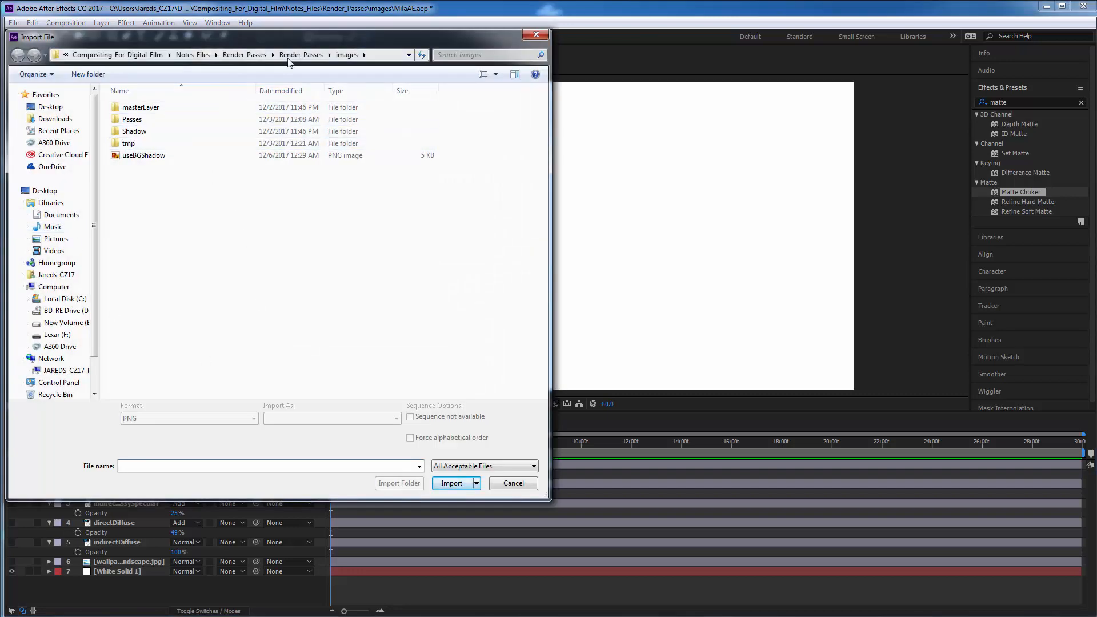
left_click(204, 56)
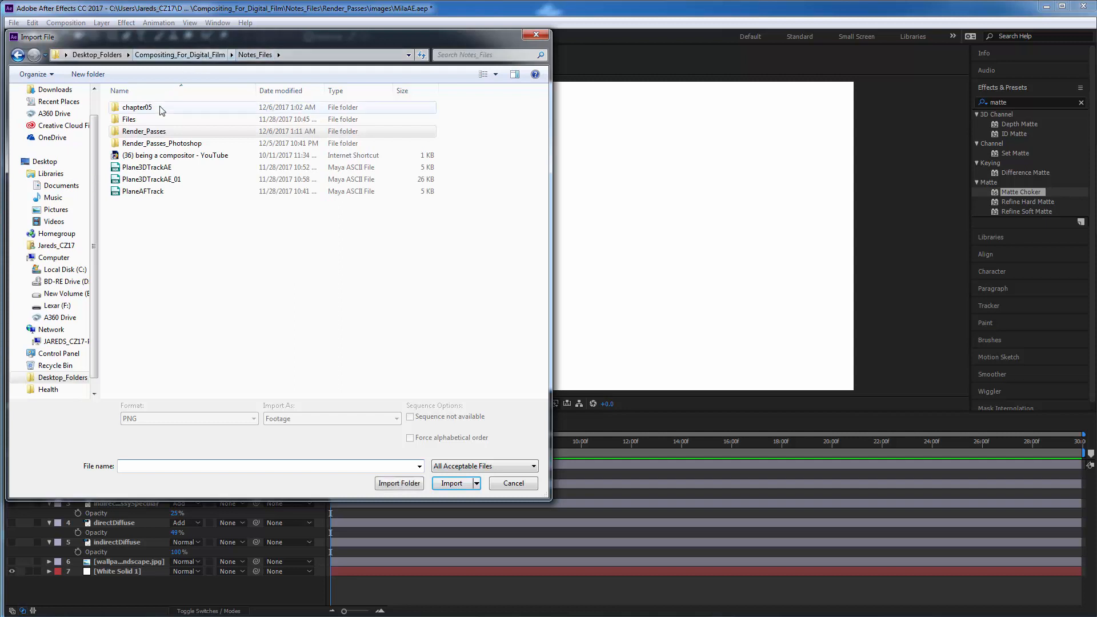
left_click(140, 133)
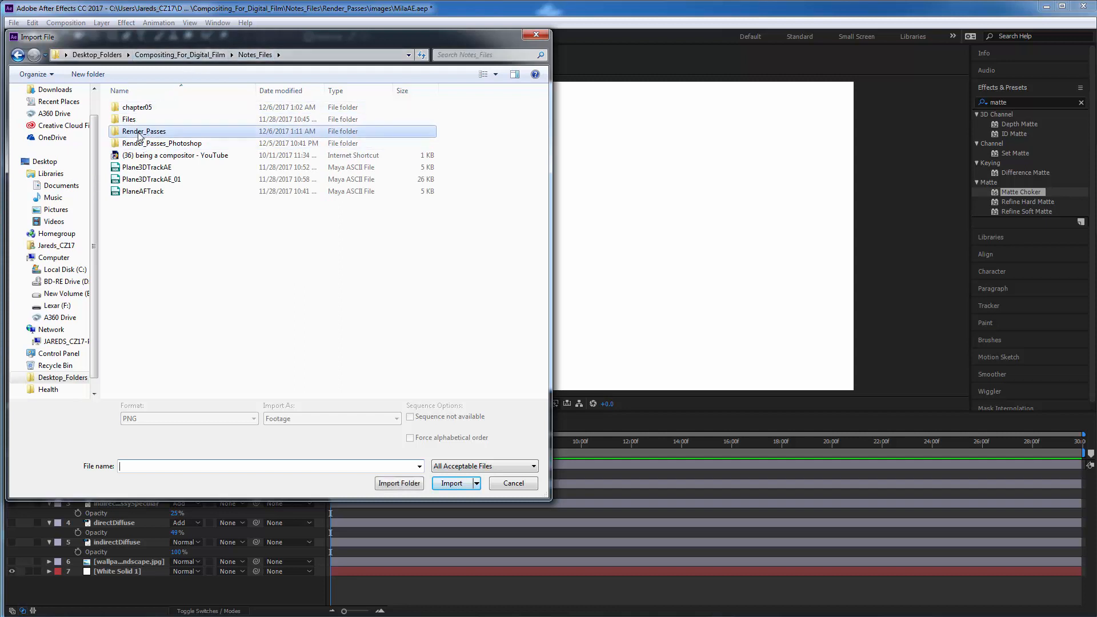
double_click(140, 133)
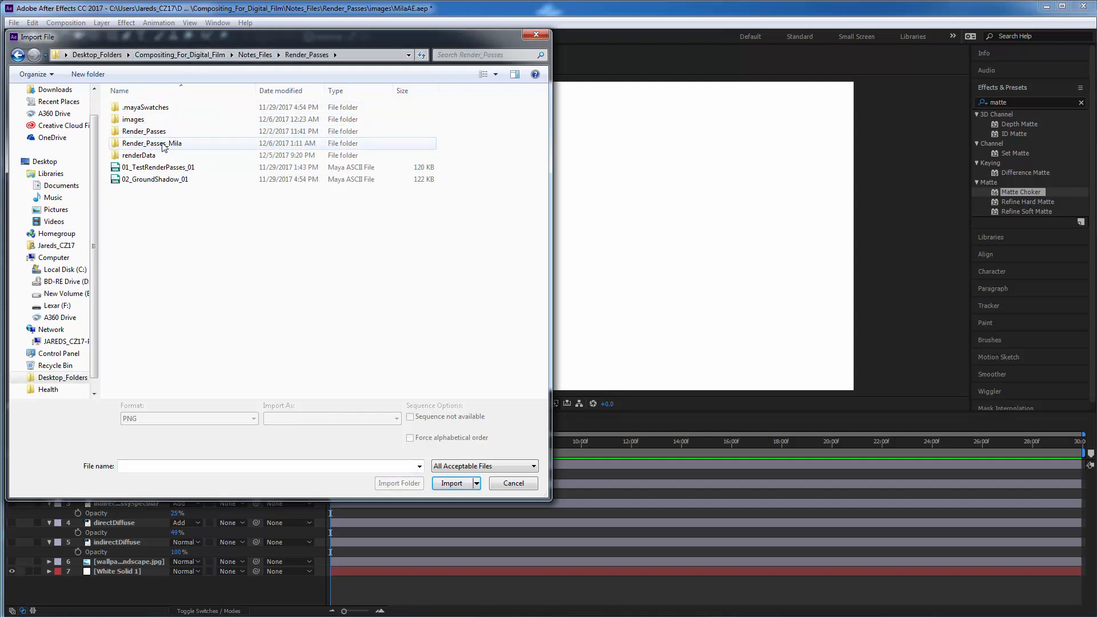
left_click(155, 145)
double_click(155, 146)
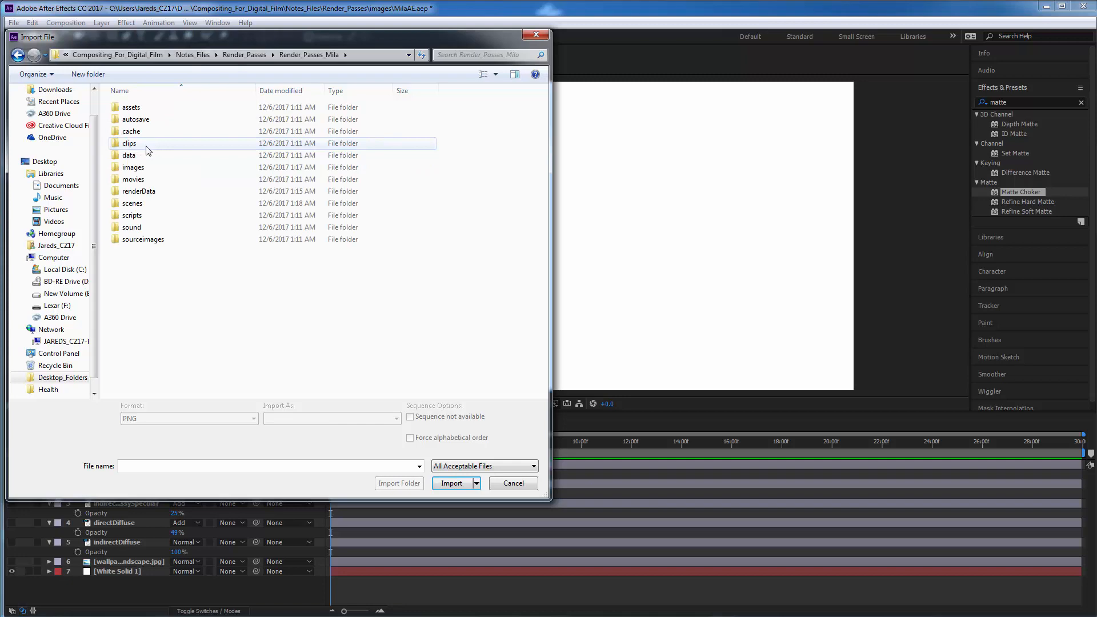
double_click(140, 175)
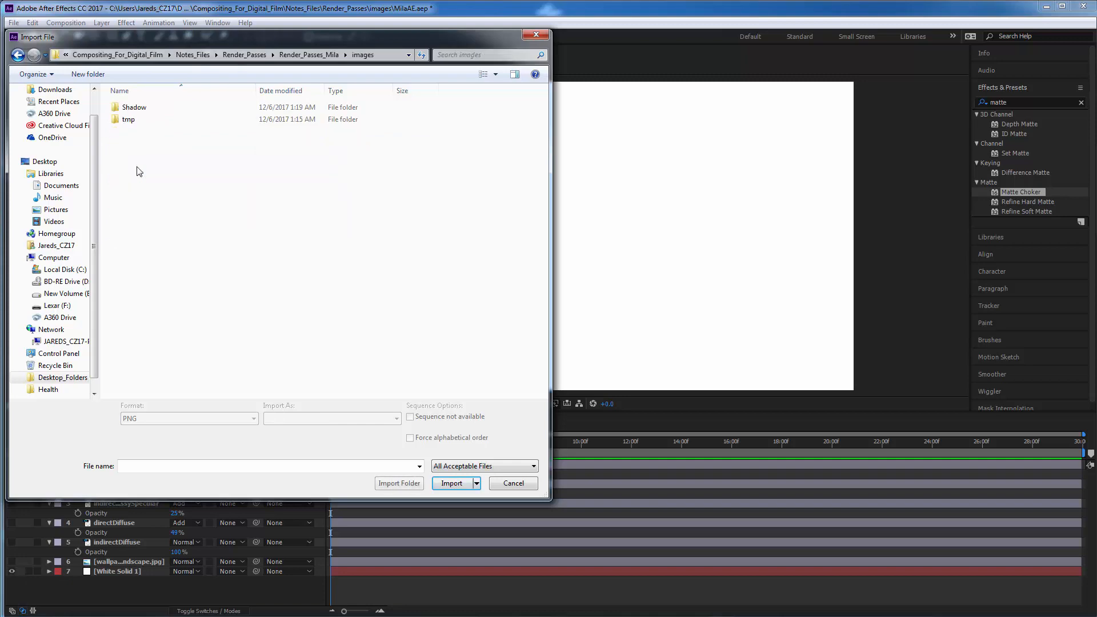
double_click(150, 109)
double_click(140, 120)
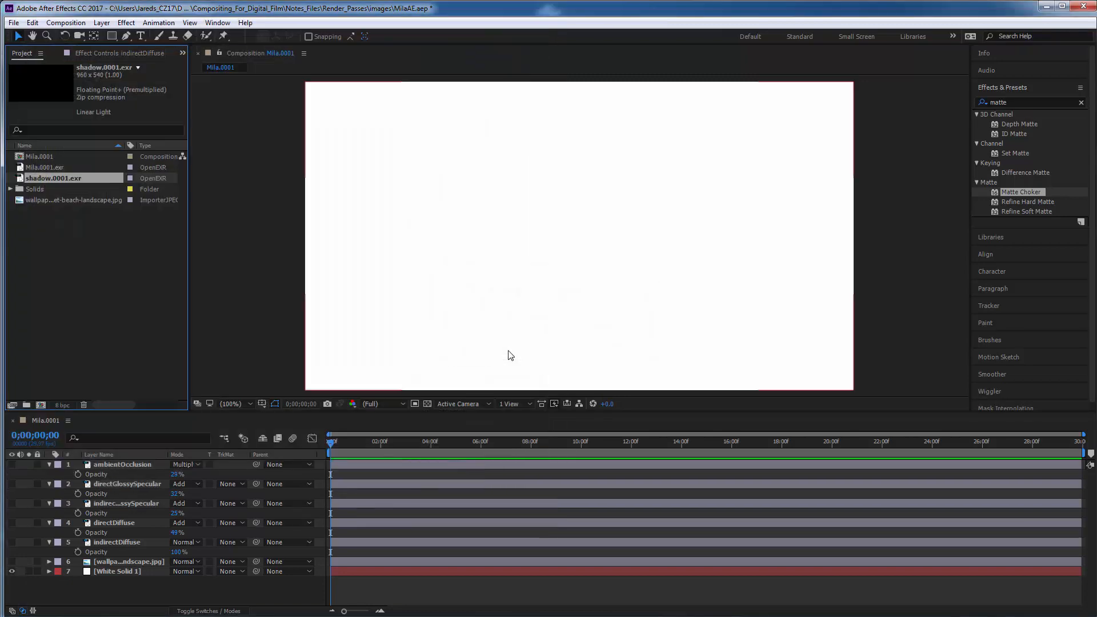
left_click_drag(60, 176, 90, 569)
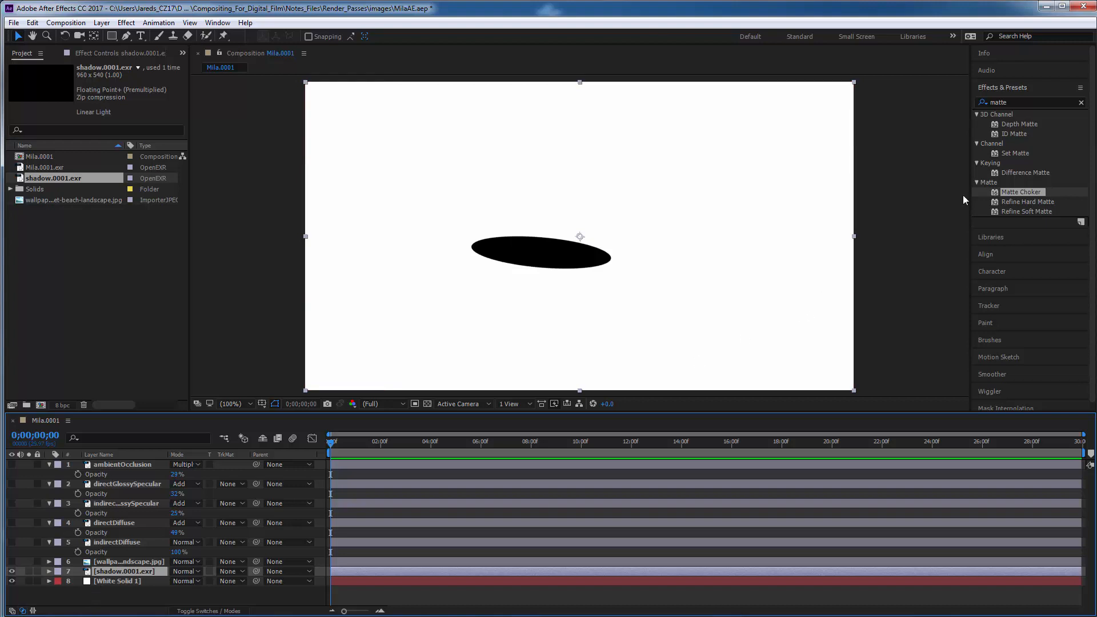
Step: Replace the current effects search with "blur"
left_click(1081, 103)
left_click(1053, 103)
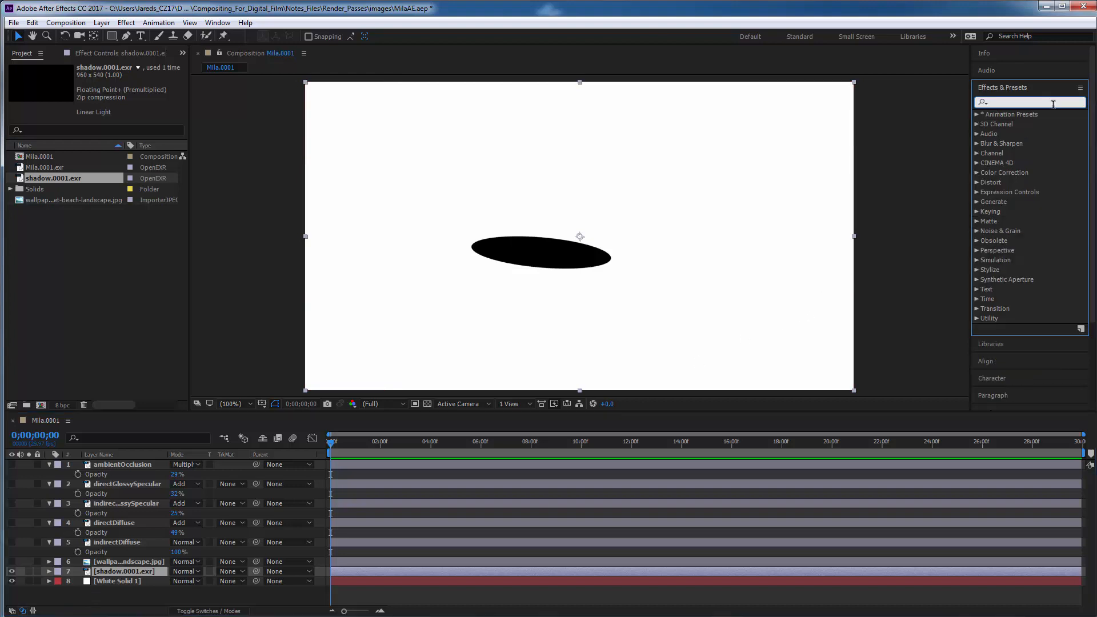
type("blur")
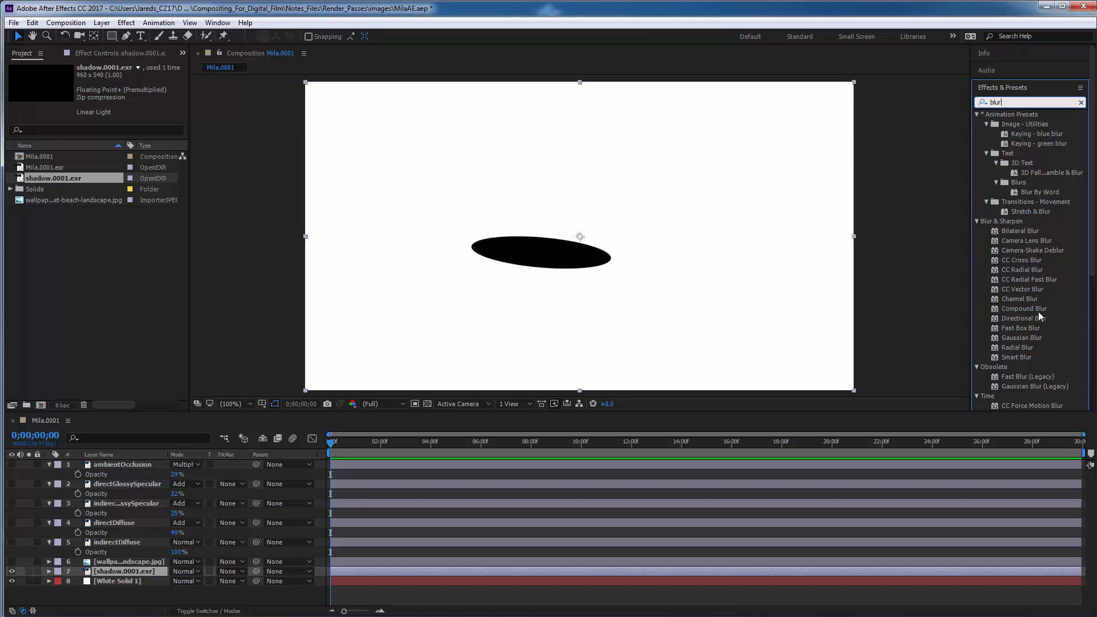
Step: Try a Radial Blur on the shadow.0001.exr layer, comparing it on and off, and delete the effect
double_click(1018, 347)
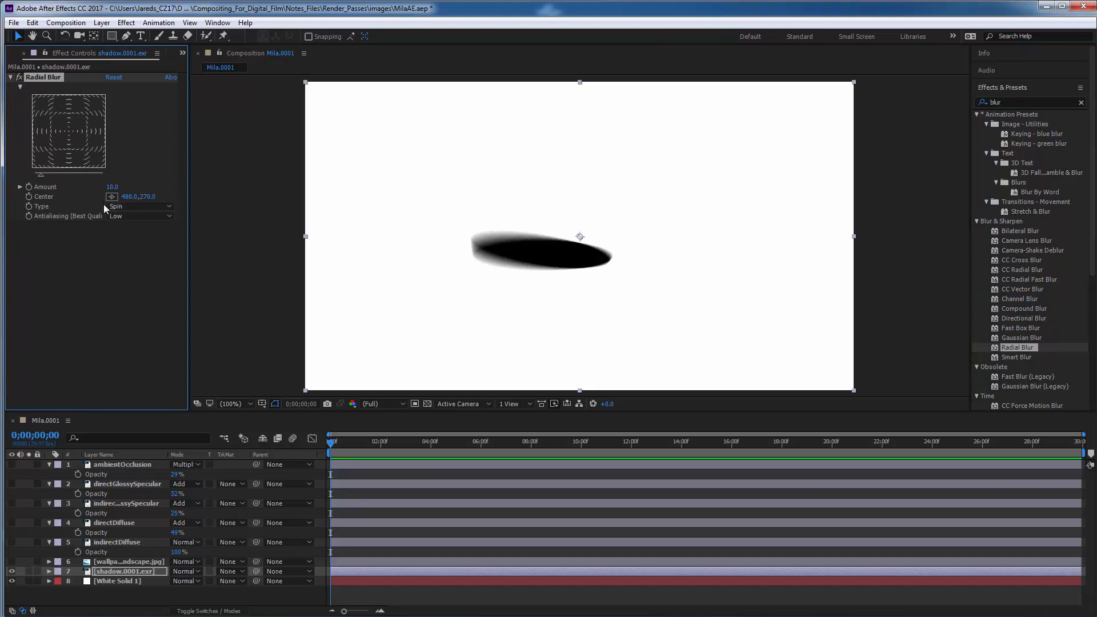
left_click(147, 207)
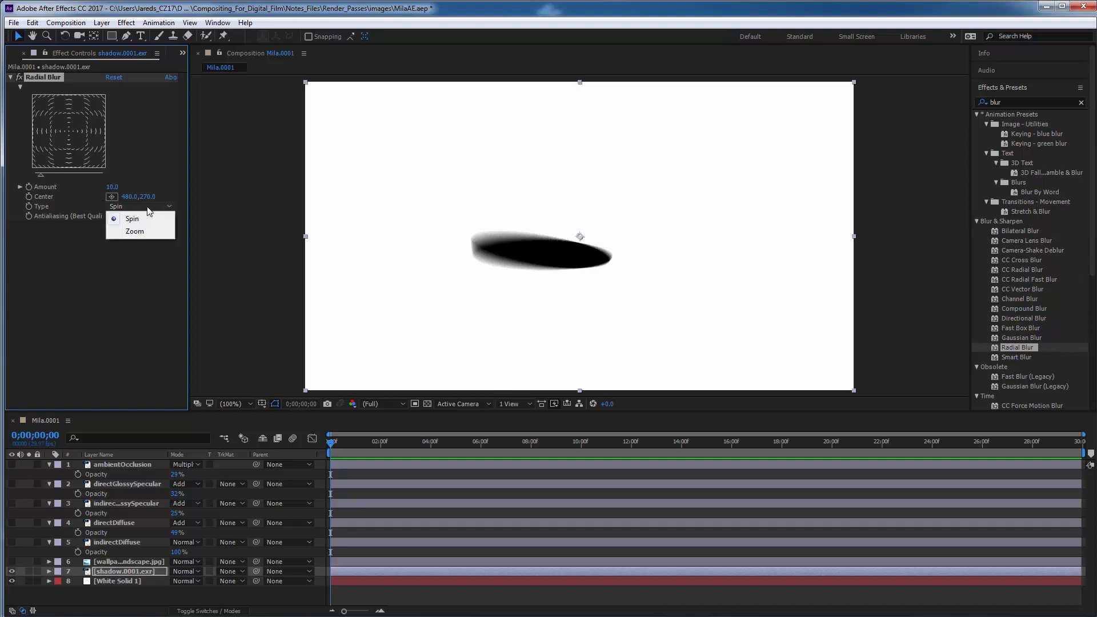
left_click(83, 272)
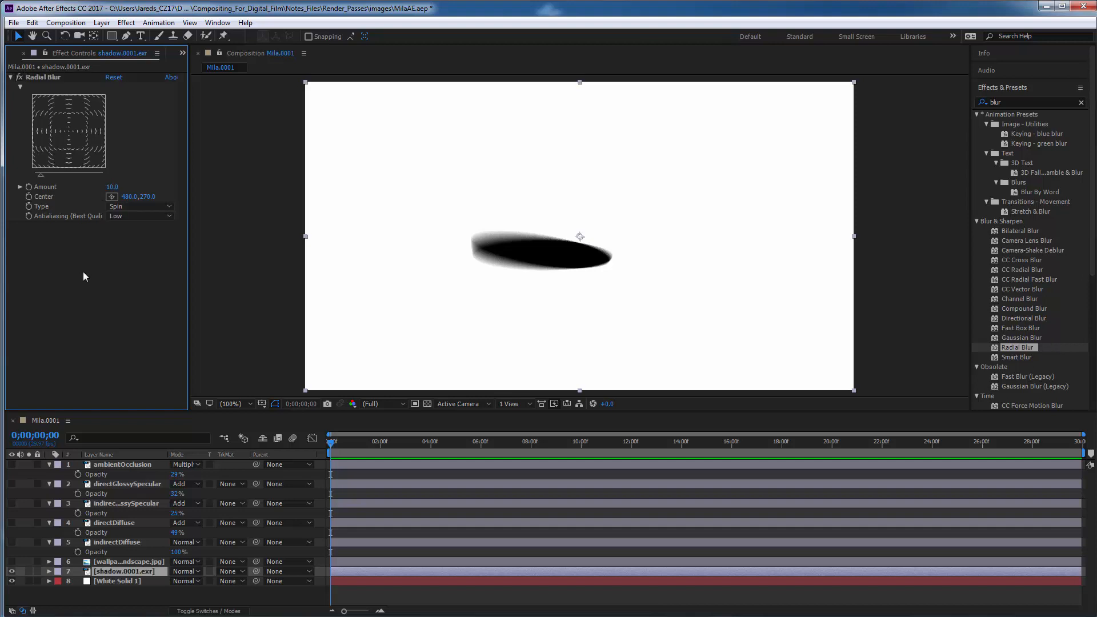
left_click(22, 77)
left_click(22, 77)
left_click(21, 76)
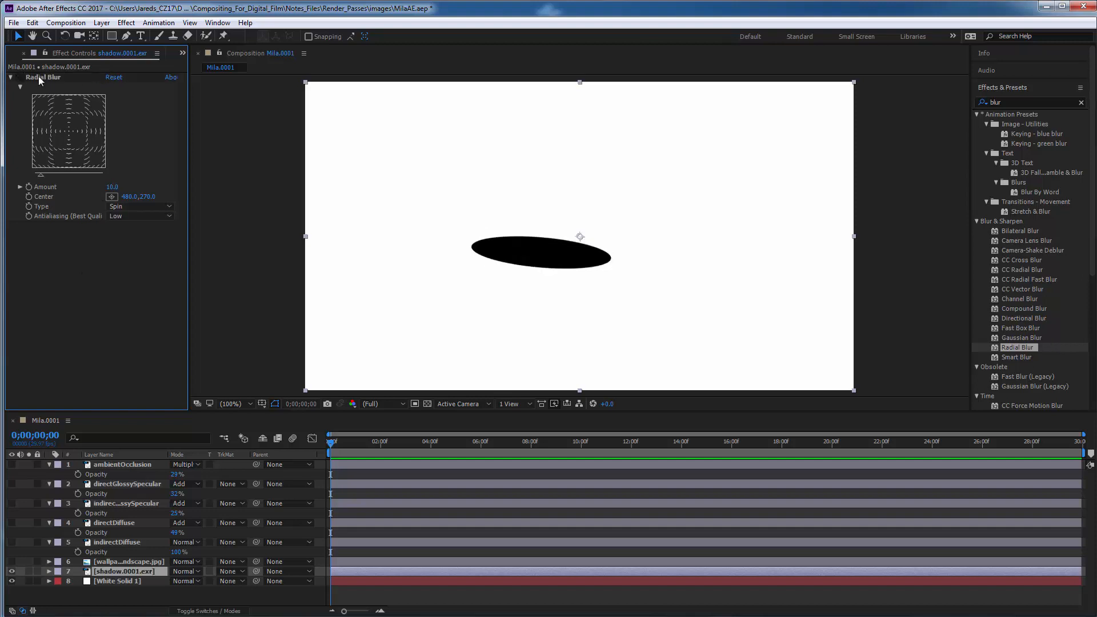
left_click(39, 77)
key("Delete")
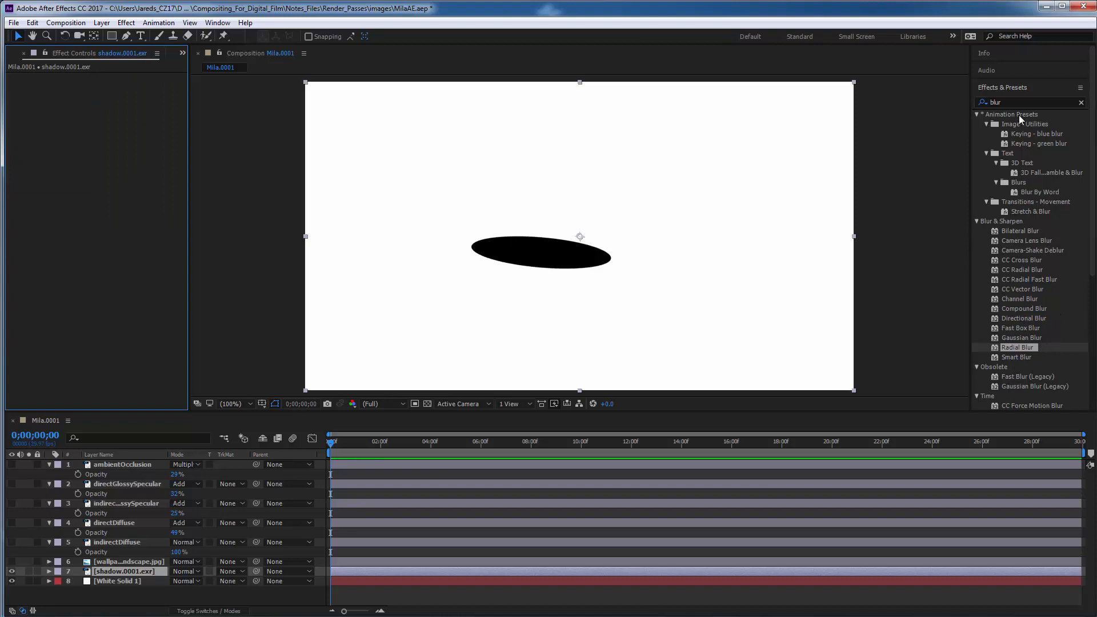
Step: Apply a Gaussian Blur to the shadow.0001.exr layer with Blurriness 22, keeping Blur Dimensions at Horizontal and Vertical
left_click(1011, 103)
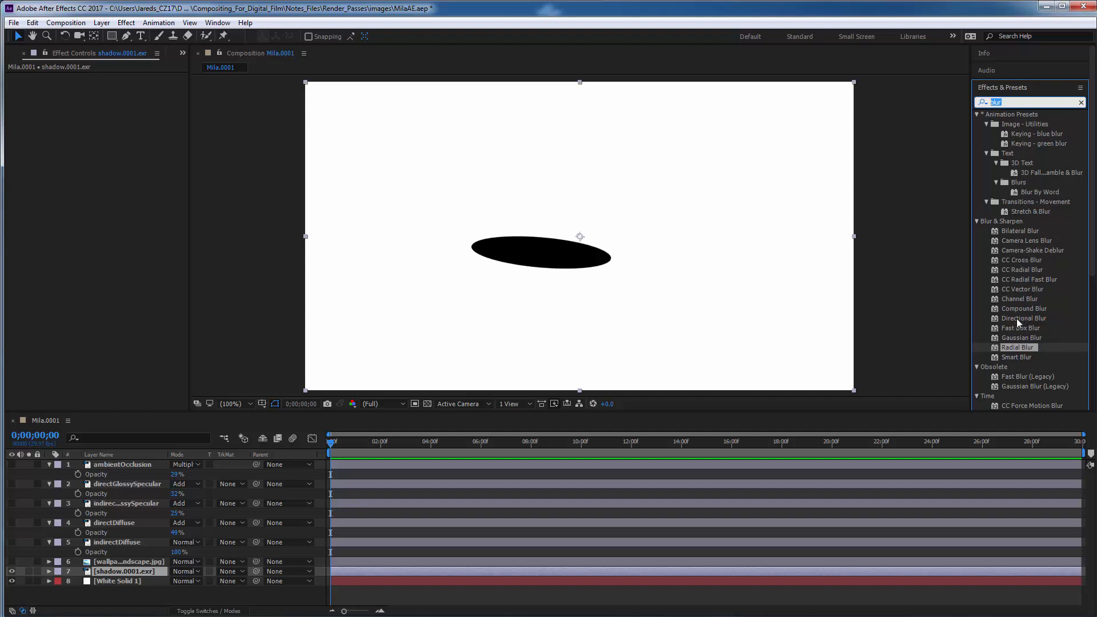
double_click(1020, 338)
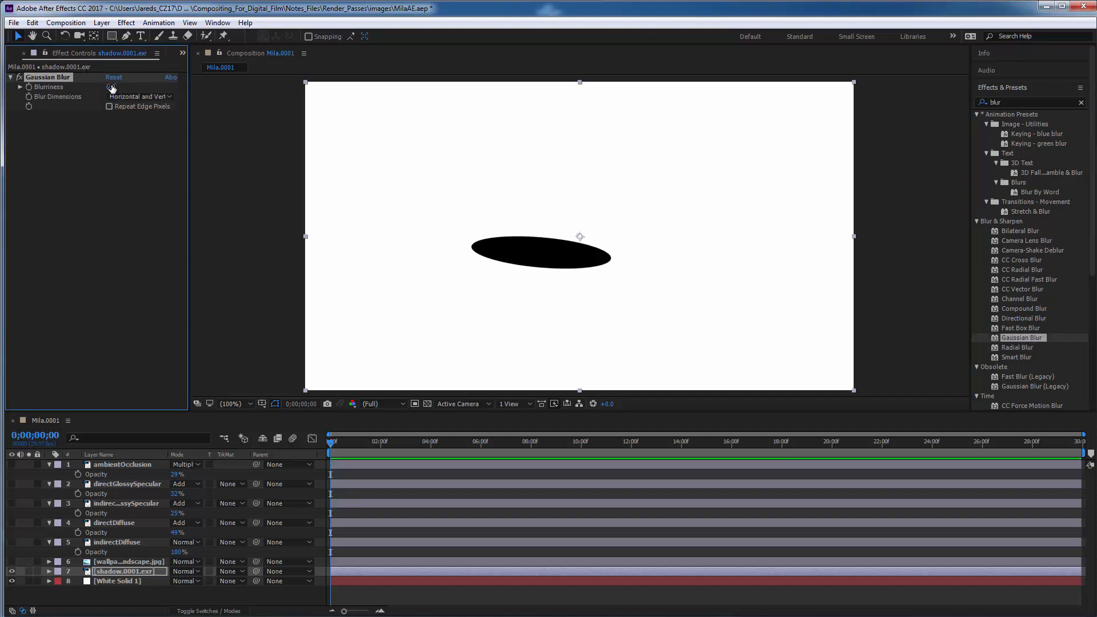
left_click_drag(110, 87, 202, 111)
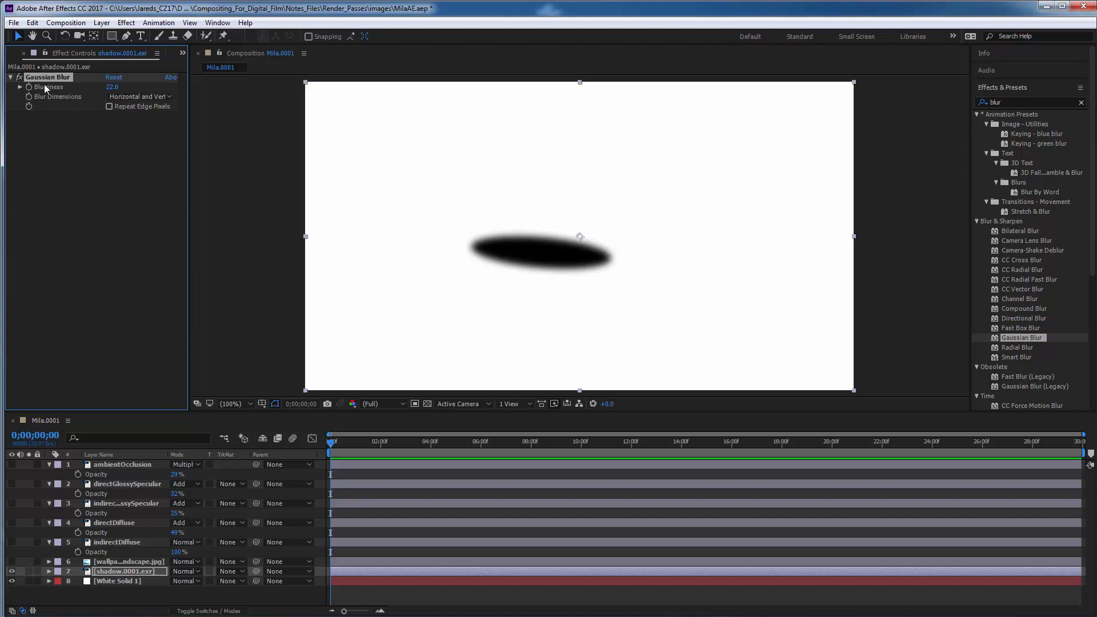
left_click(127, 98)
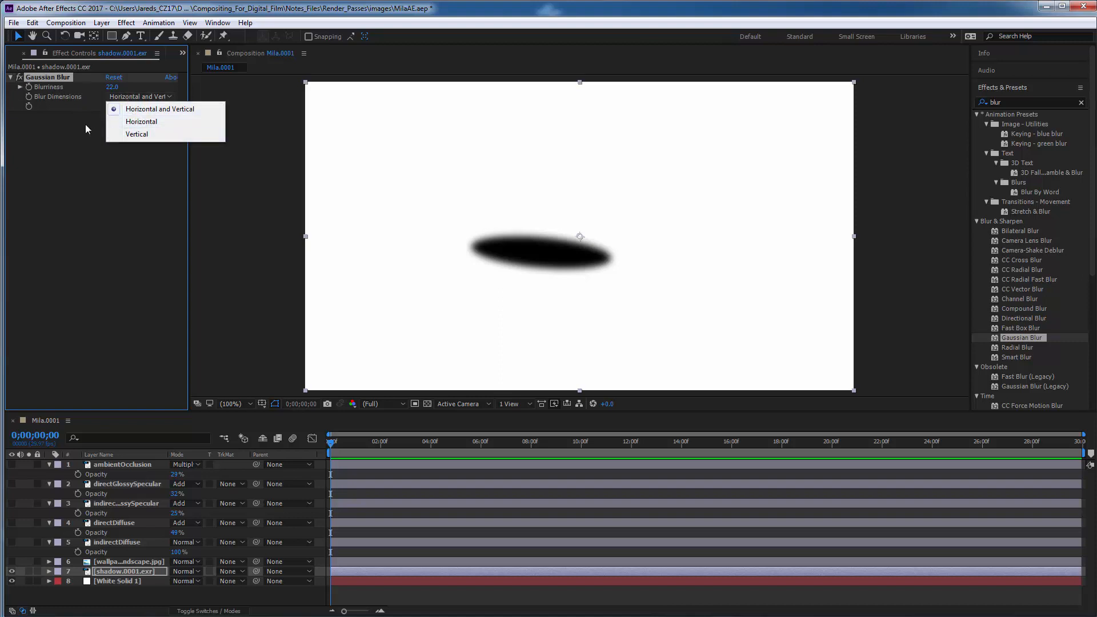
left_click(71, 101)
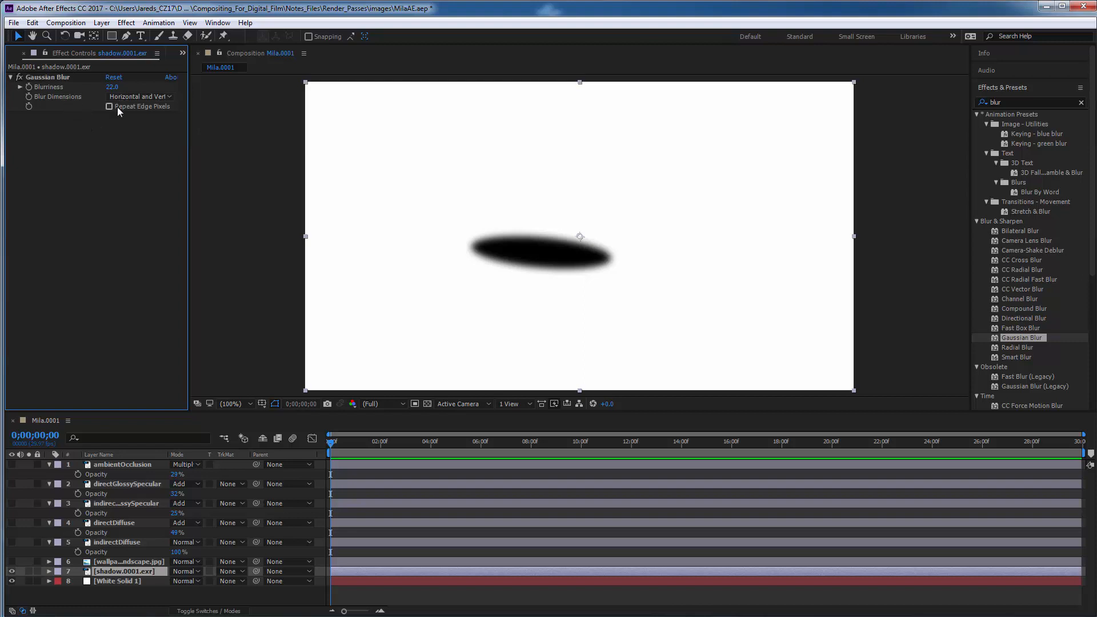
left_click(19, 88)
left_click(19, 87)
Step: Reveal the Opacity property of the shadow.0001.exr layer and adjust its value
left_click(109, 572)
key("t")
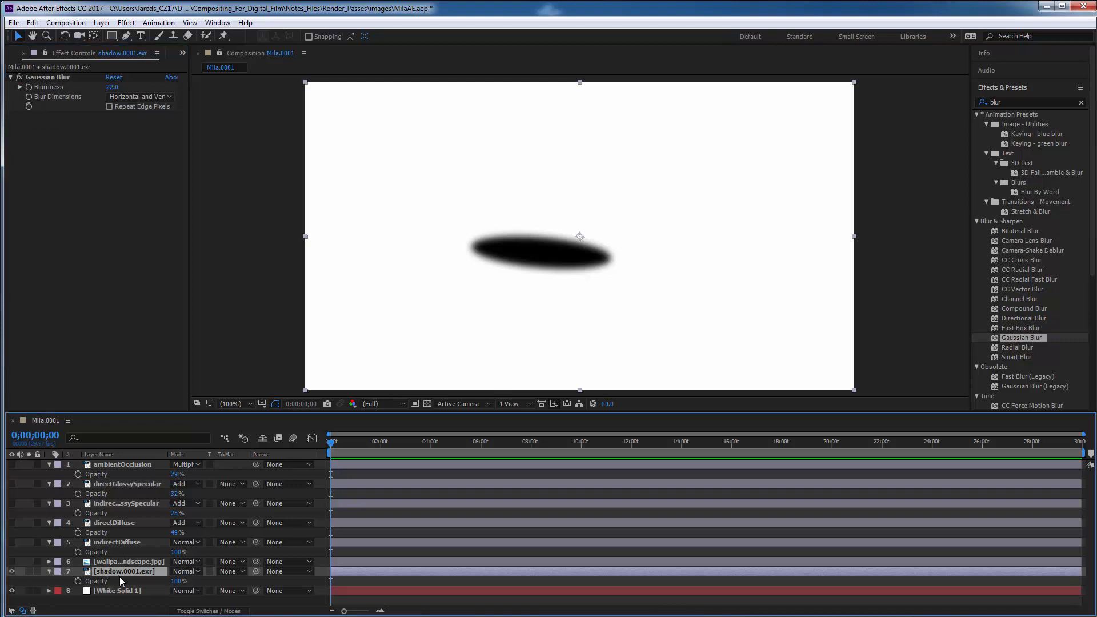
left_click_drag(175, 581, 262, 579)
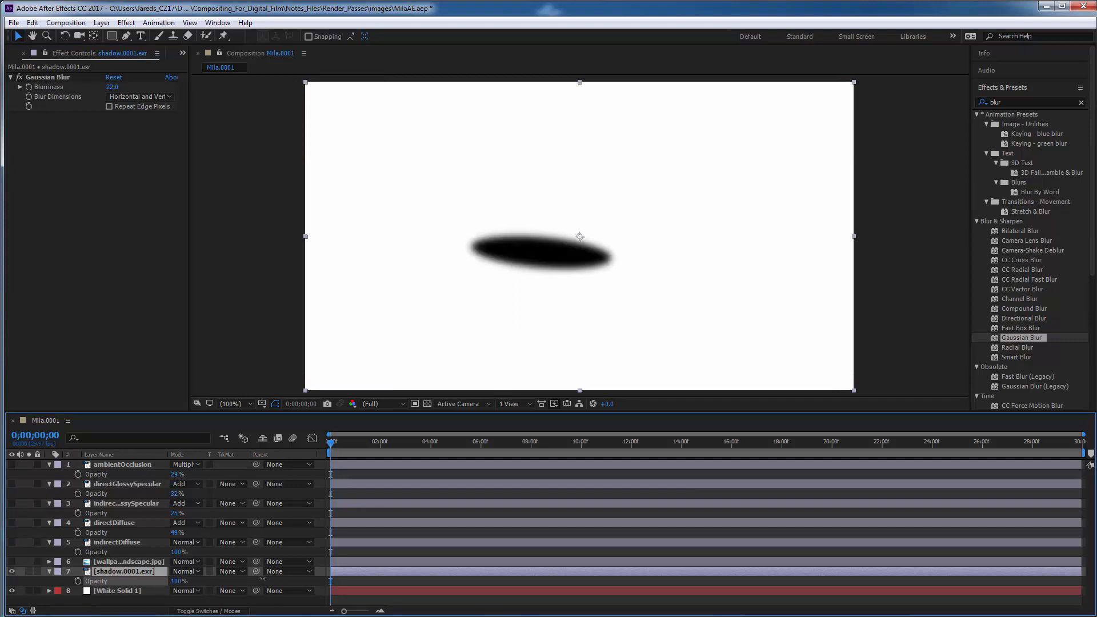